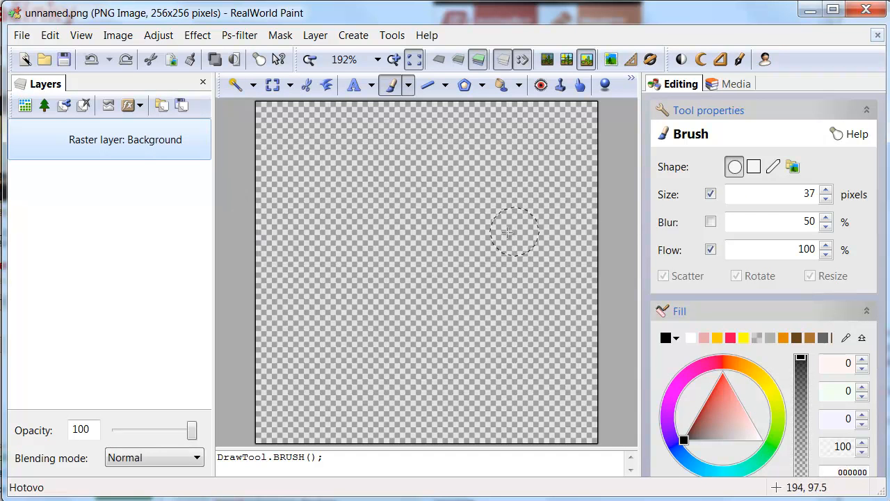
# Step: Open the custom script toolbar icon to show the N-pointed star JavaScript code
pyautogui.click(765, 59)
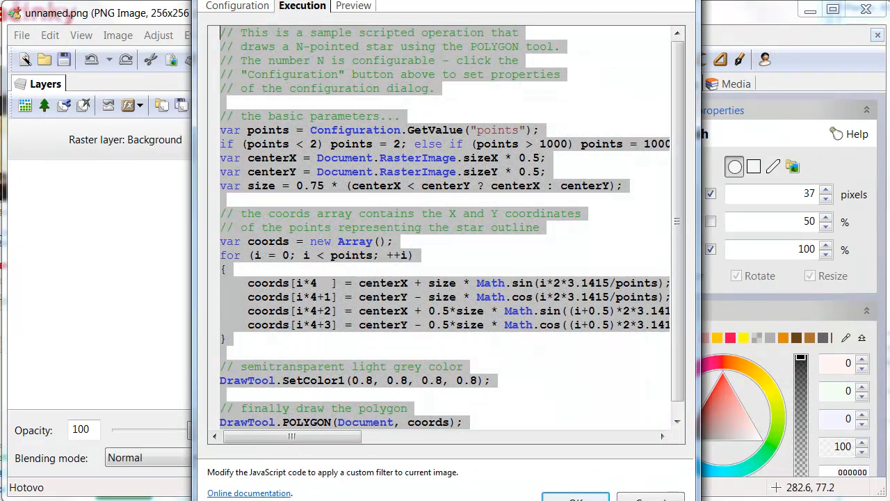
pyautogui.moveTo(480, 500); pyautogui.dragTo(480, 495)
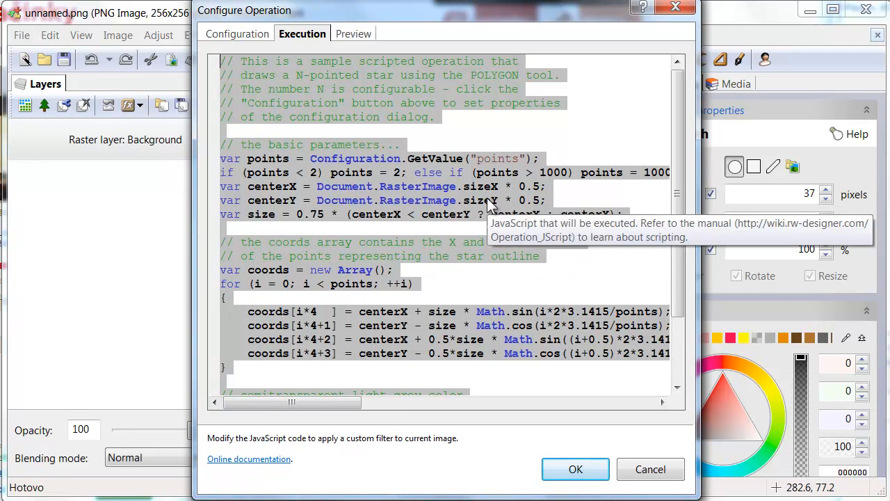
pyautogui.click(235, 35)
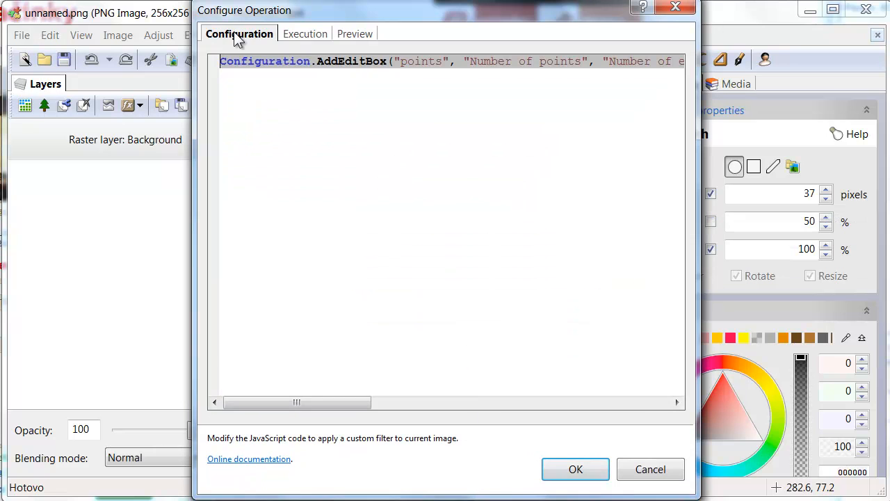
pyautogui.click(303, 34)
pyautogui.click(352, 38)
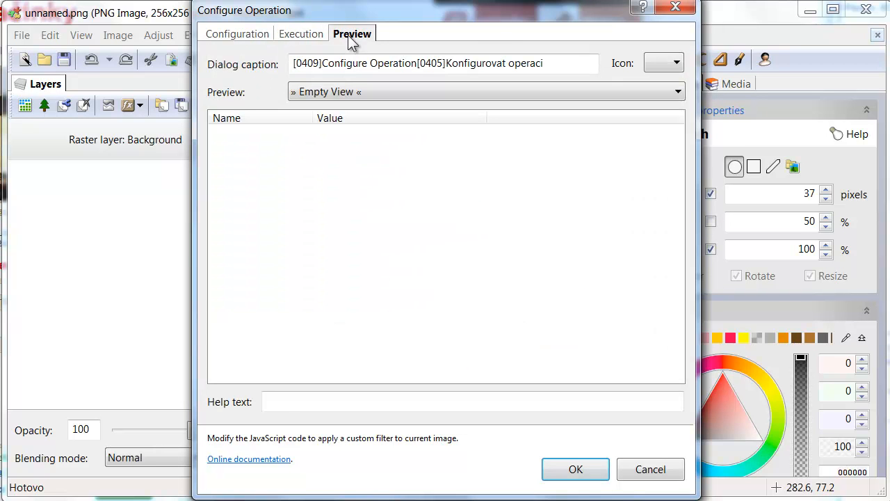
pyautogui.click(240, 40)
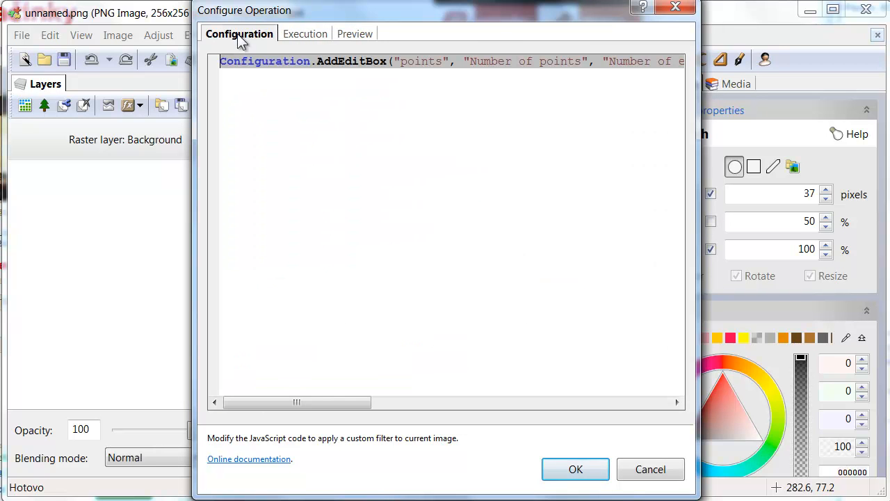
pyautogui.click(304, 63)
pyautogui.moveTo(392, 62); pyautogui.dragTo(451, 64)
pyautogui.moveTo(371, 407); pyautogui.dragTo(532, 413)
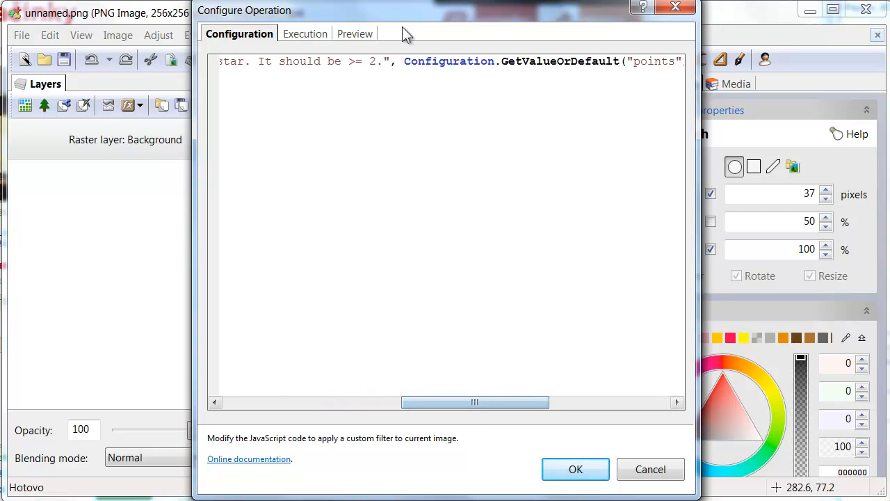
pyautogui.moveTo(503, 406); pyautogui.dragTo(274, 408)
pyautogui.click(304, 35)
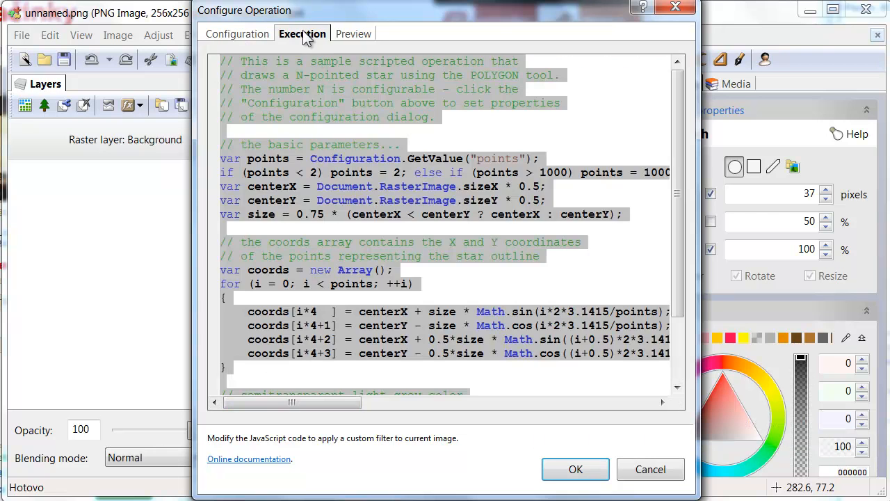
pyautogui.click(396, 146)
# Step: Read through the script's points and centerX code, then switch to the Preview page
pyautogui.moveTo(248, 160); pyautogui.dragTo(533, 161)
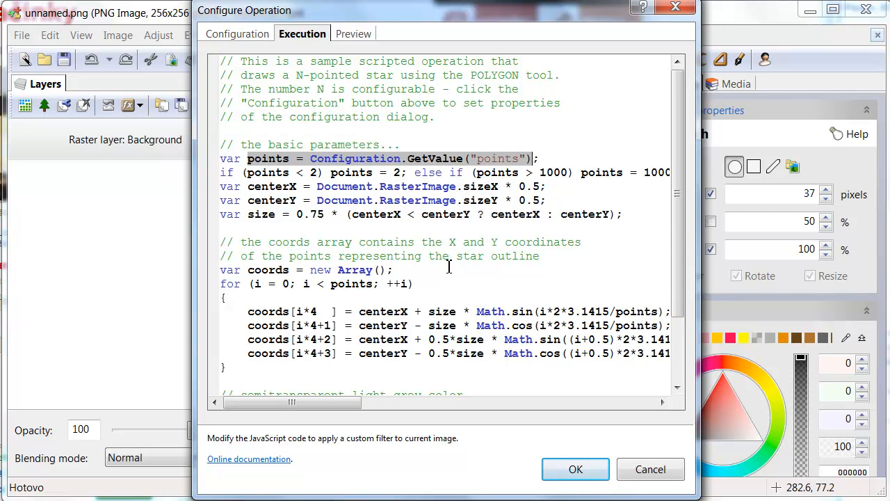
pyautogui.click(243, 172)
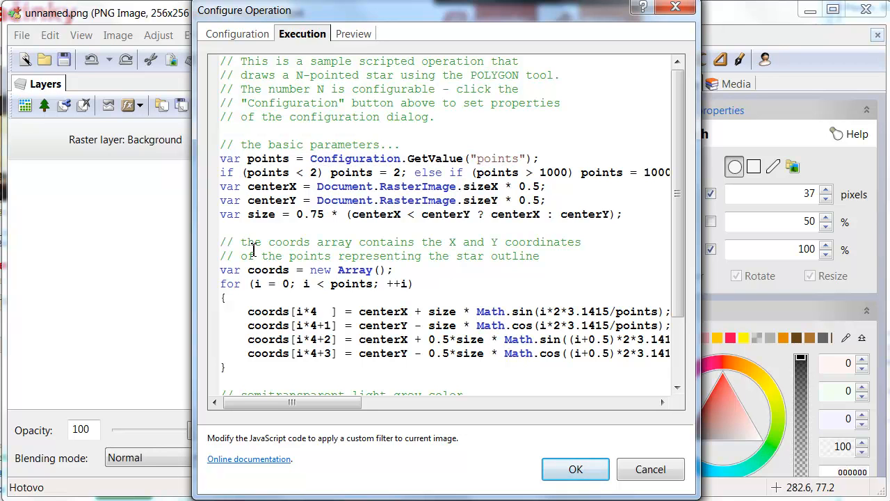
pyautogui.doubleClick(333, 186)
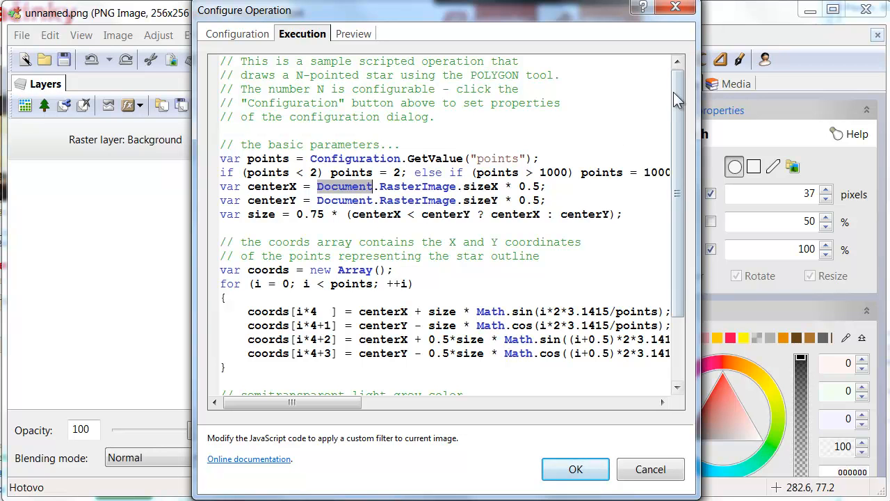
pyautogui.moveTo(678, 84); pyautogui.dragTo(678, 105)
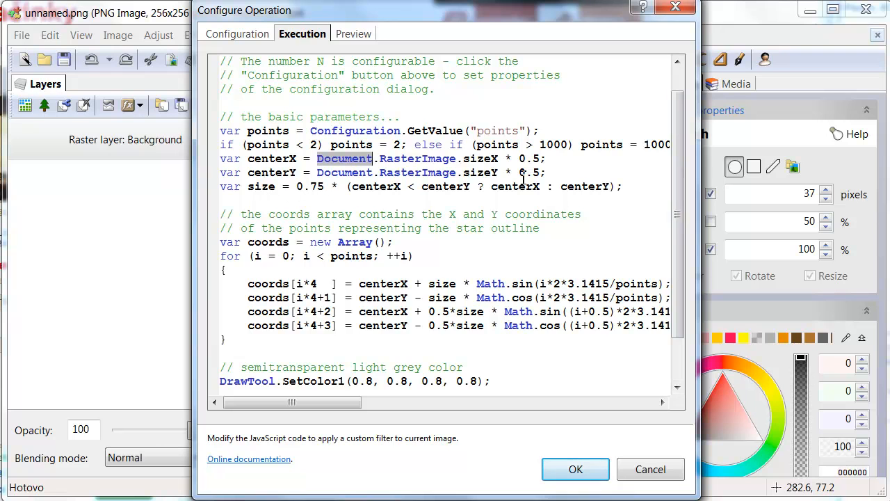
pyautogui.moveTo(678, 137); pyautogui.dragTo(677, 201)
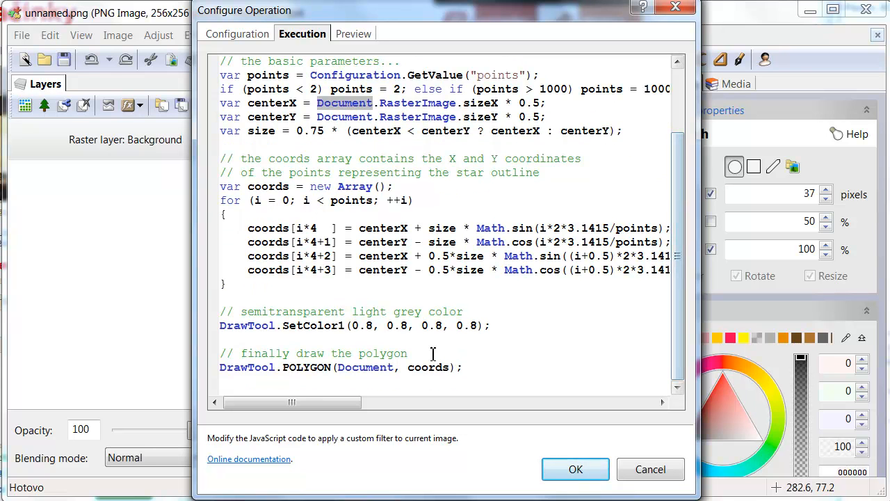
pyautogui.click(359, 367)
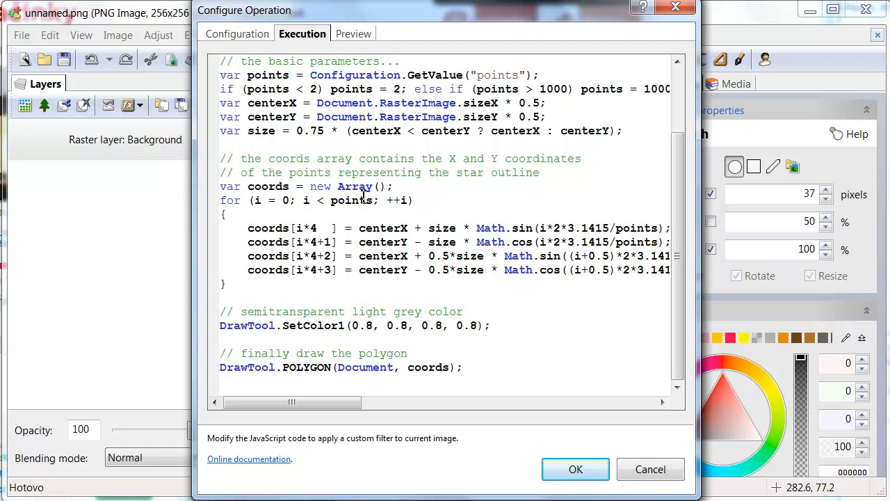
pyautogui.click(355, 36)
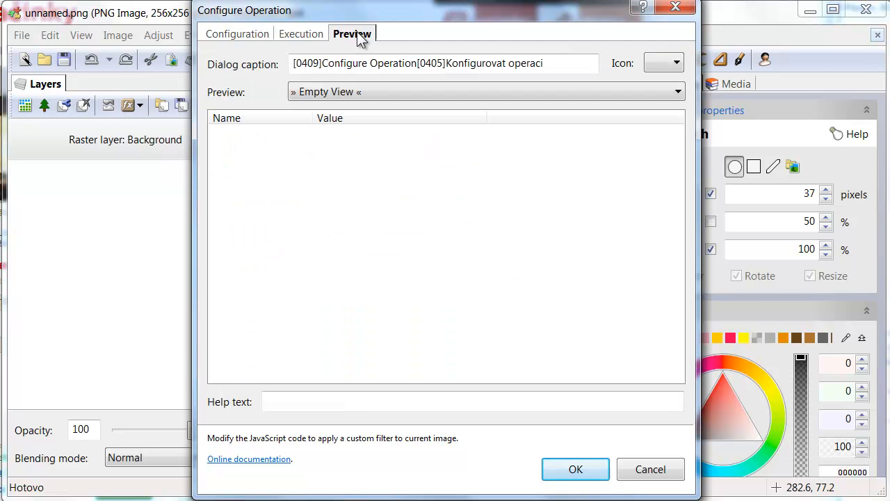
# Step: Set the preview to Image - Viewer and confirm the operation setup
pyautogui.click(676, 92)
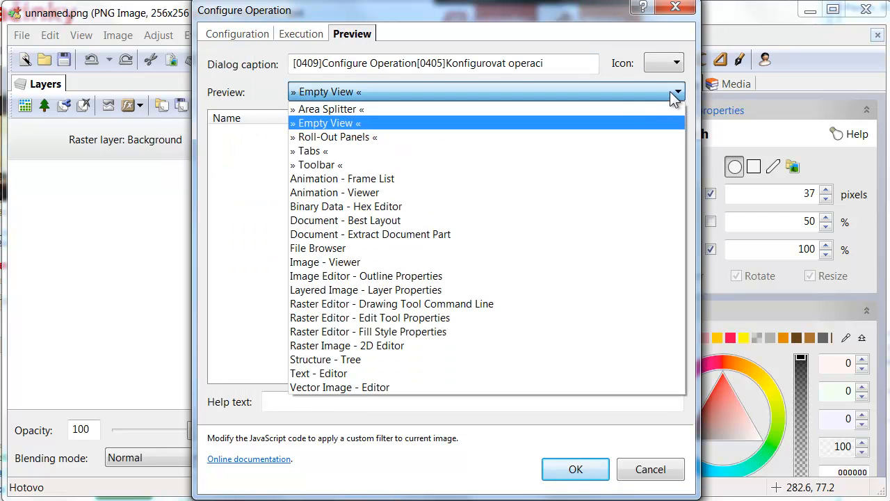
pyautogui.click(348, 314)
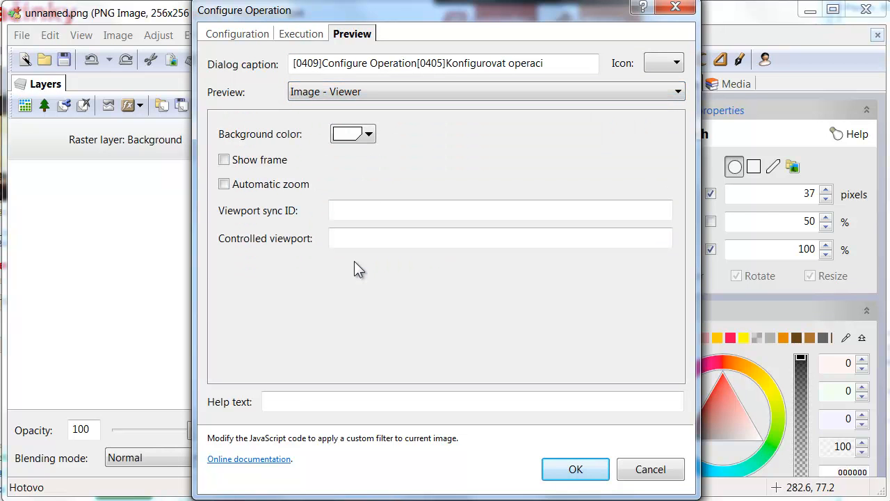
pyautogui.click(575, 469)
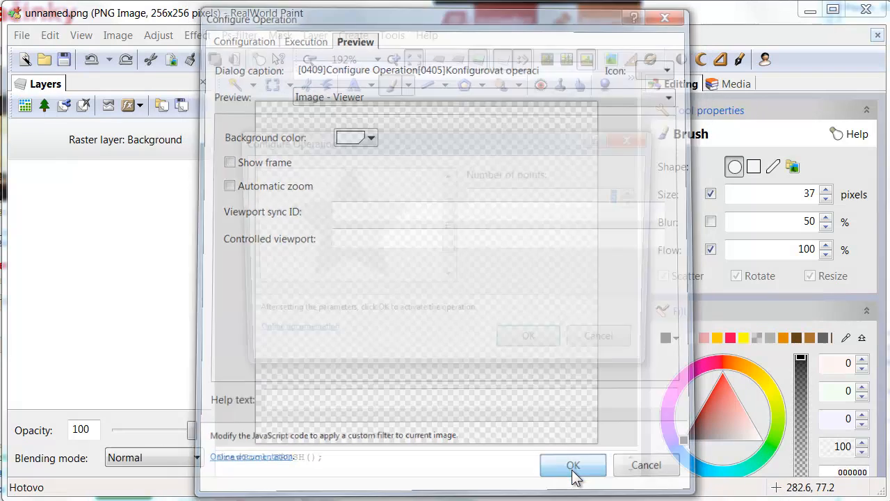
# Step: Raise Number of points from 5 to 8 and draw the gray star
pyautogui.moveTo(452, 373); pyautogui.dragTo(453, 429)
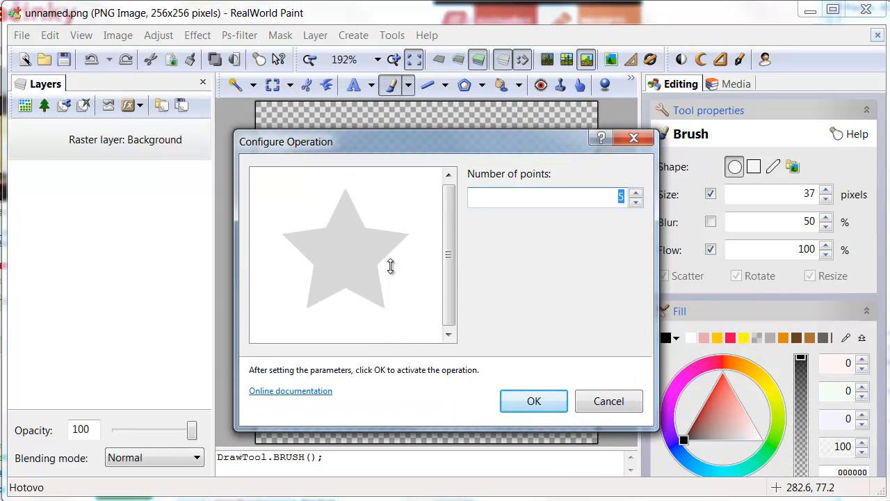
pyautogui.click(637, 193)
pyautogui.click(637, 194)
pyautogui.click(638, 194)
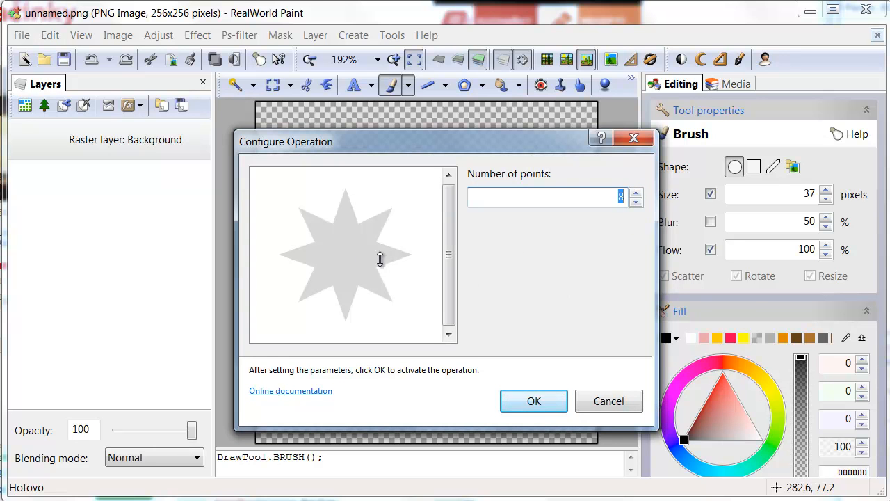
pyautogui.press('Return')
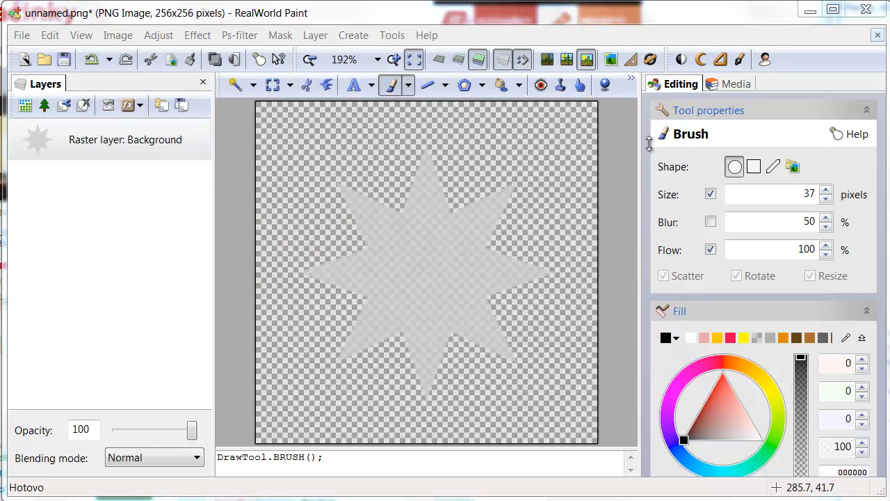
# Step: Open Configure toolbar from the toolbar's context menu and toggle Entire image off and on
pyautogui.rightClick(767, 61)
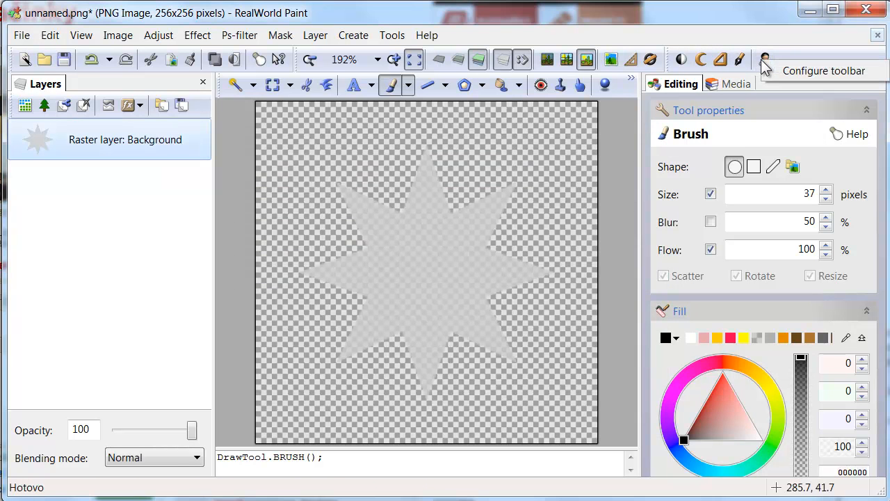
pyautogui.click(776, 75)
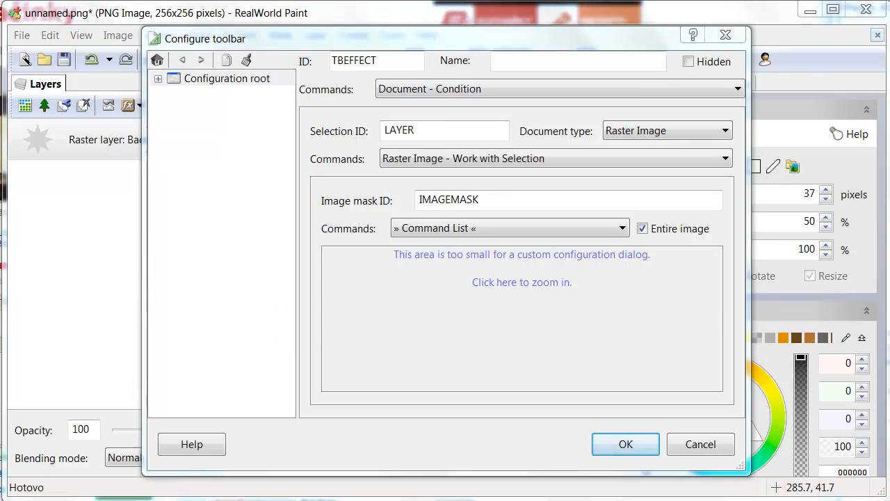
pyautogui.click(638, 224)
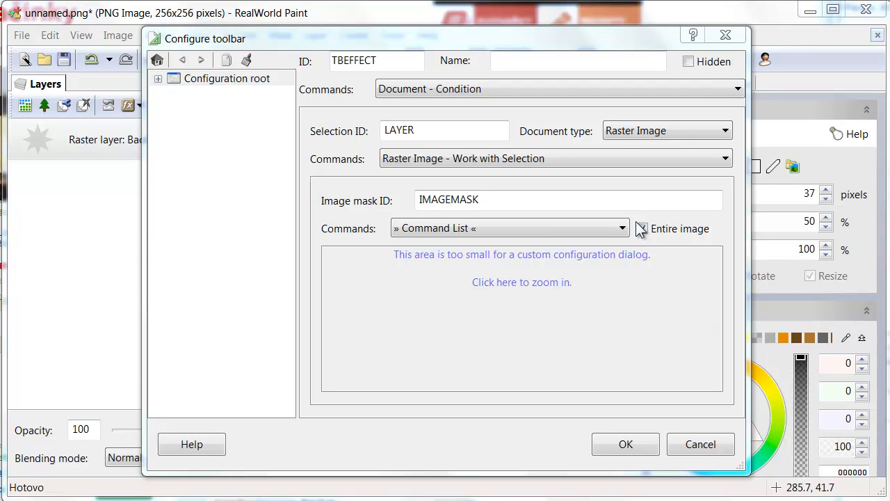
pyautogui.click(640, 229)
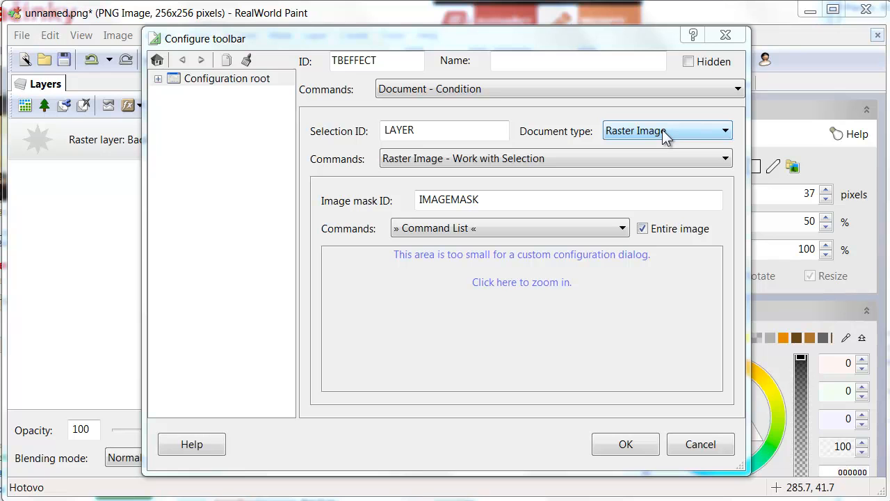
# Step: Inspect the toolbar's six Document Operation commands, repositioning the configuration window
pyautogui.click(466, 131)
pyautogui.click(519, 312)
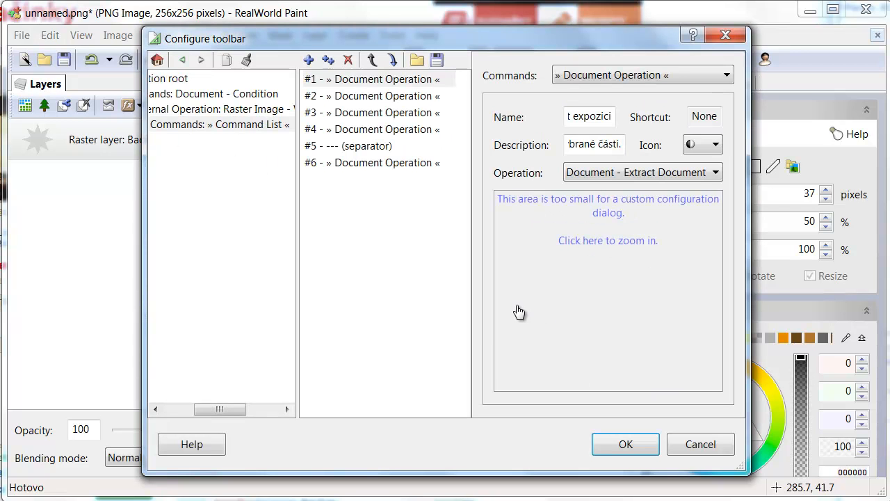
pyautogui.moveTo(228, 413); pyautogui.dragTo(209, 415)
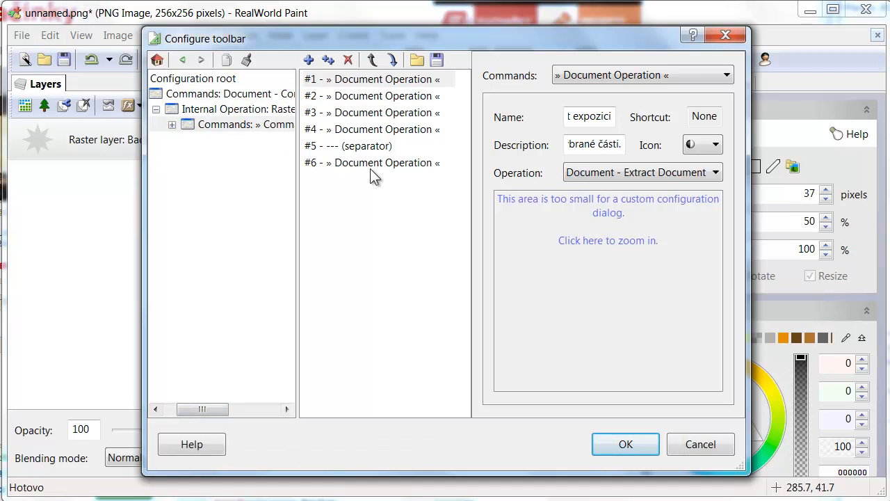
pyautogui.moveTo(465, 35); pyautogui.dragTo(478, 93)
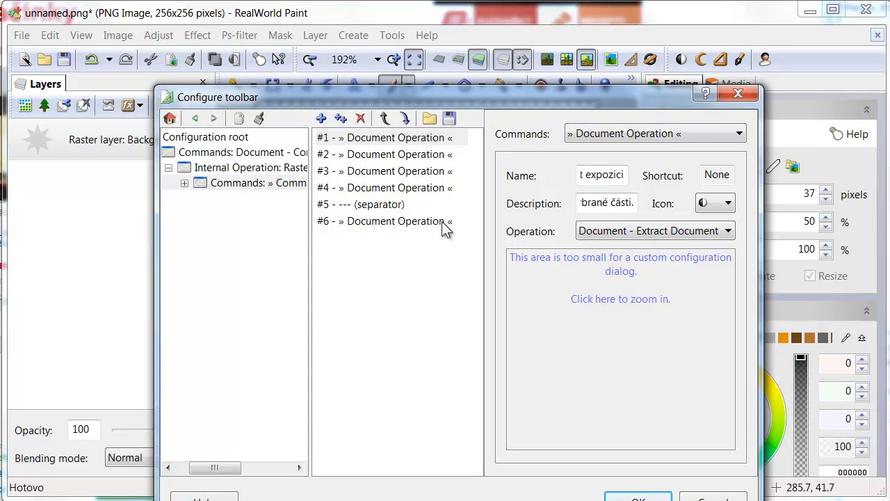
pyautogui.moveTo(456, 100); pyautogui.dragTo(457, 53)
# Step: Select command #6 and widen the dialog to read its full Name field
pyautogui.click(394, 174)
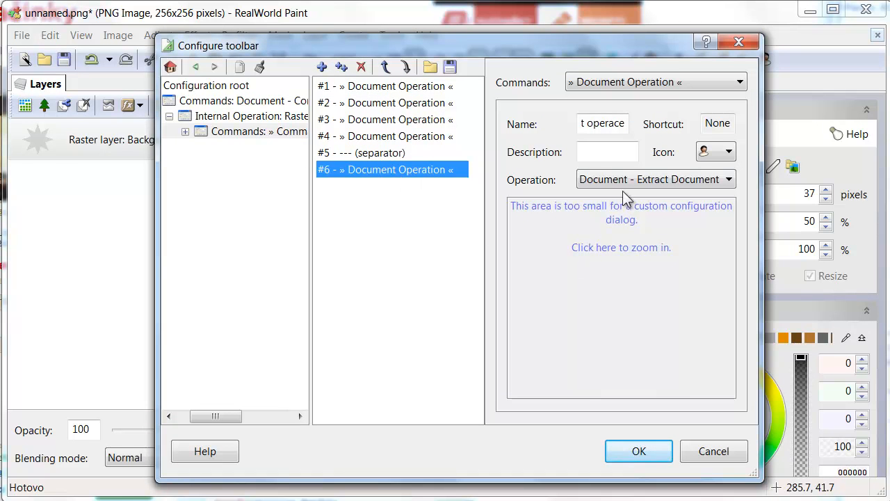
pyautogui.moveTo(761, 101); pyautogui.dragTo(880, 101)
pyautogui.moveTo(652, 127); pyautogui.dragTo(520, 125)
pyautogui.click(653, 123)
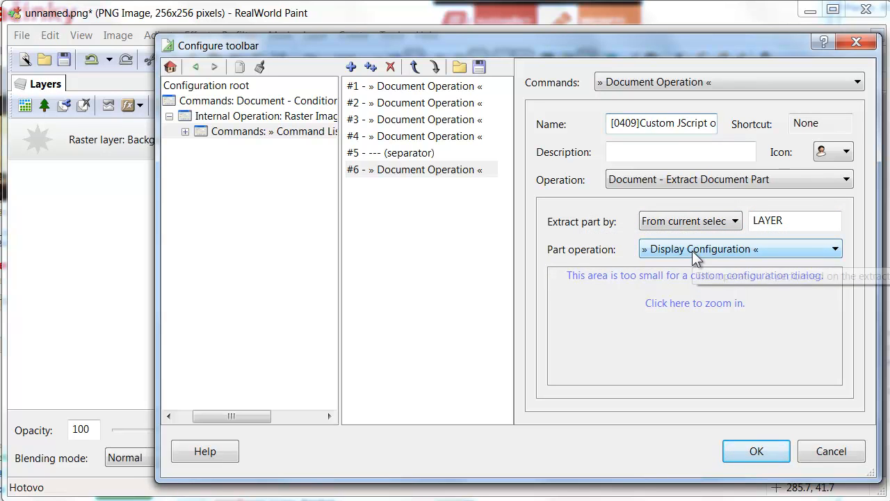
pyautogui.click(672, 304)
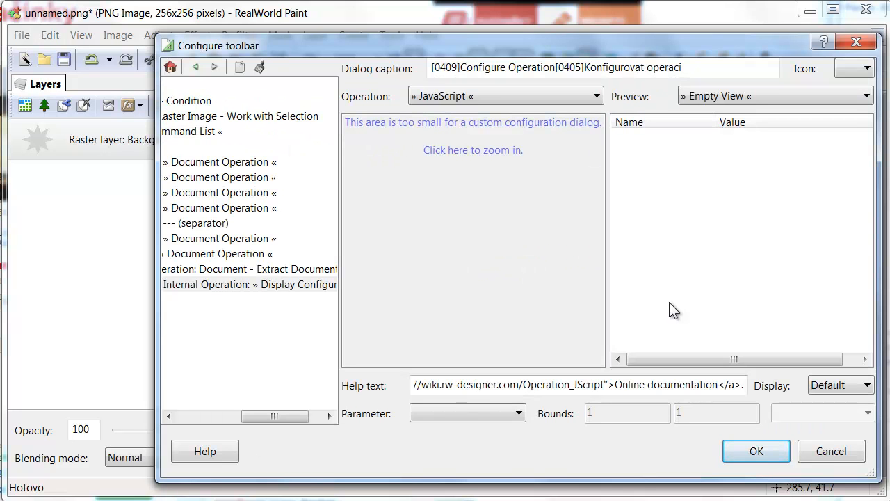
pyautogui.moveTo(294, 418); pyautogui.dragTo(243, 422)
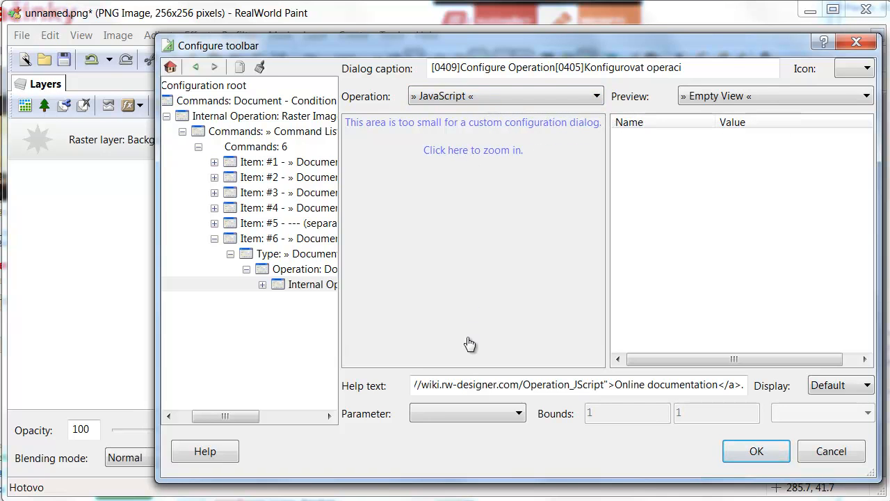
pyautogui.moveTo(512, 384); pyautogui.dragTo(325, 385)
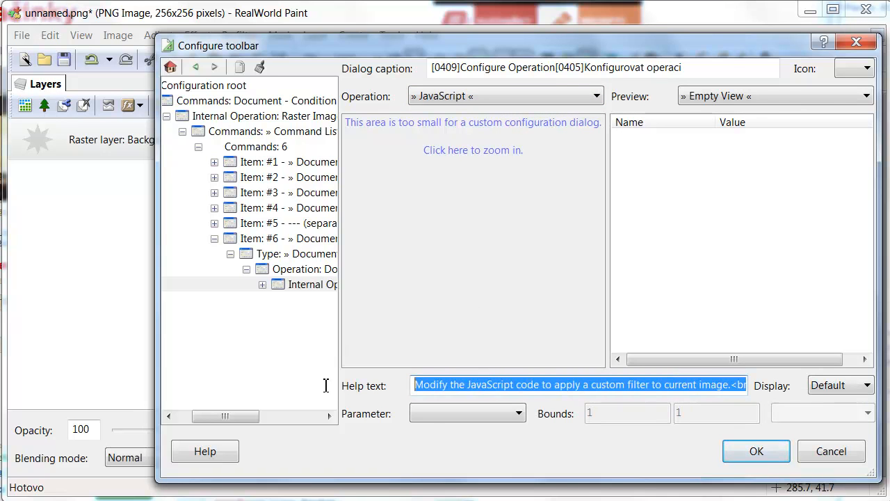
pyautogui.click(551, 387)
pyautogui.click(259, 238)
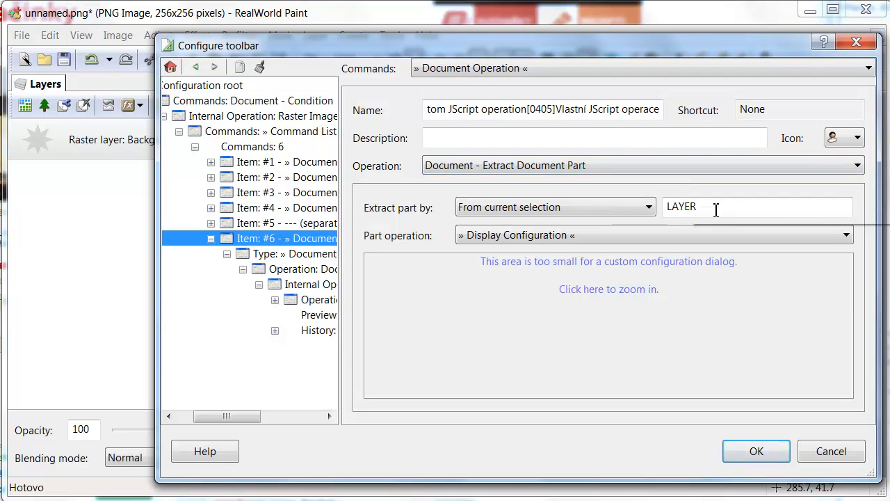
pyautogui.click(275, 131)
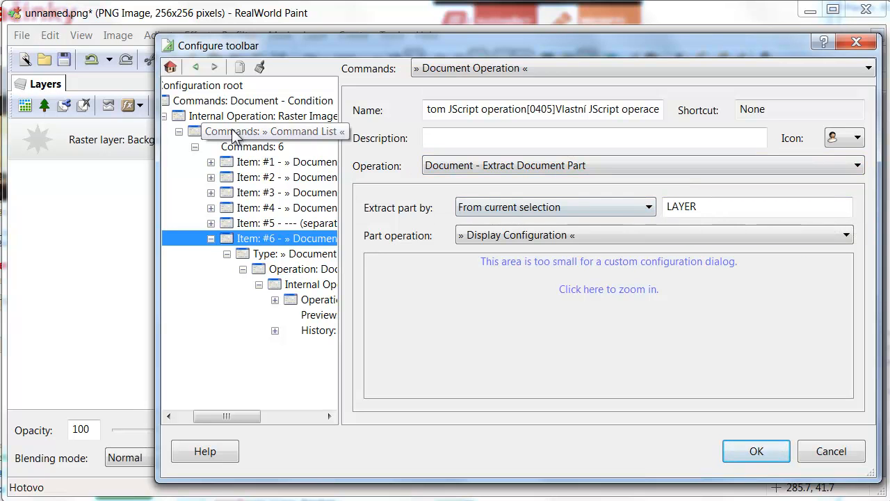
pyautogui.click(403, 171)
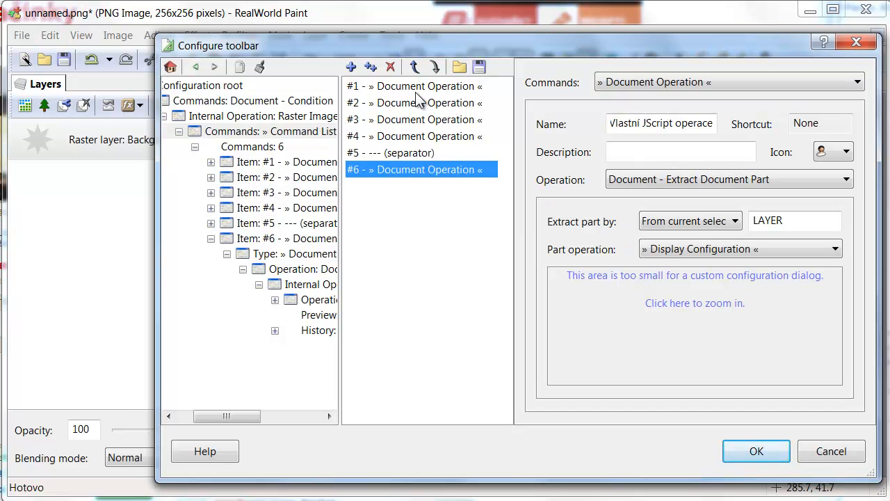
# Step: Duplicate command #6 into #7 and copy its inner JavaScript operation
pyautogui.click(370, 68)
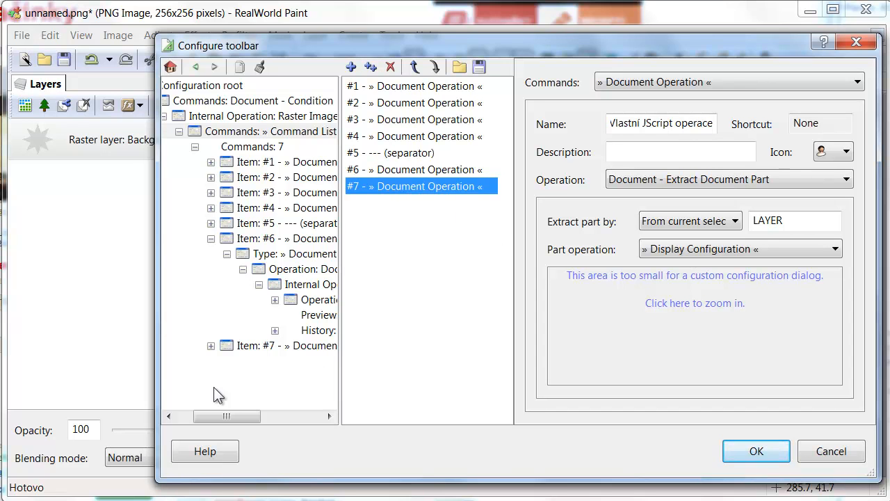
pyautogui.click(211, 346)
pyautogui.click(227, 361)
pyautogui.moveTo(240, 416); pyautogui.dragTo(272, 418)
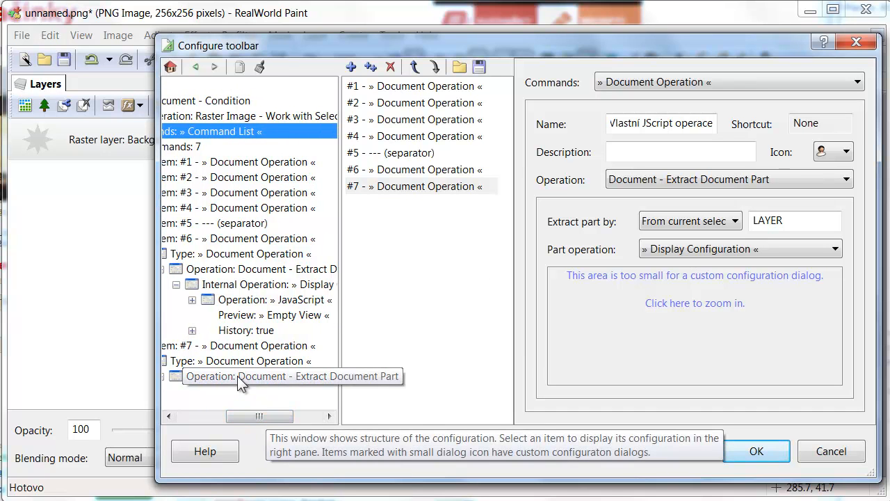
pyautogui.click(166, 377)
pyautogui.click(238, 390)
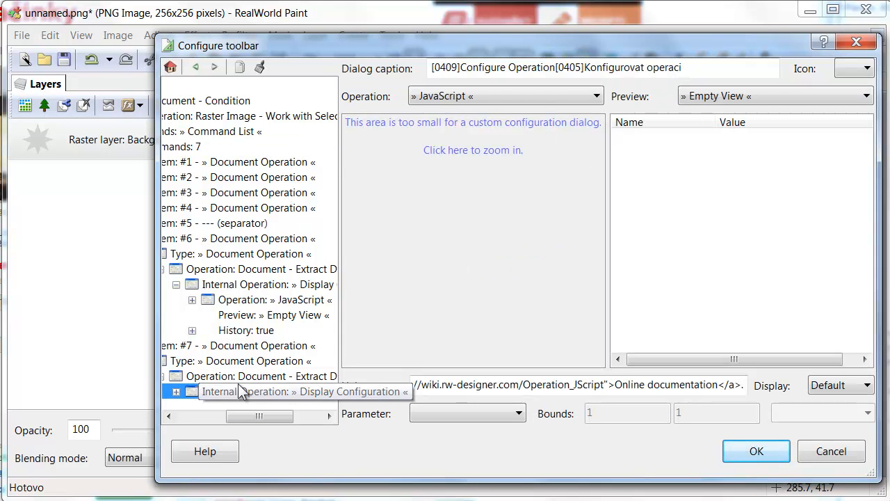
pyautogui.click(240, 68)
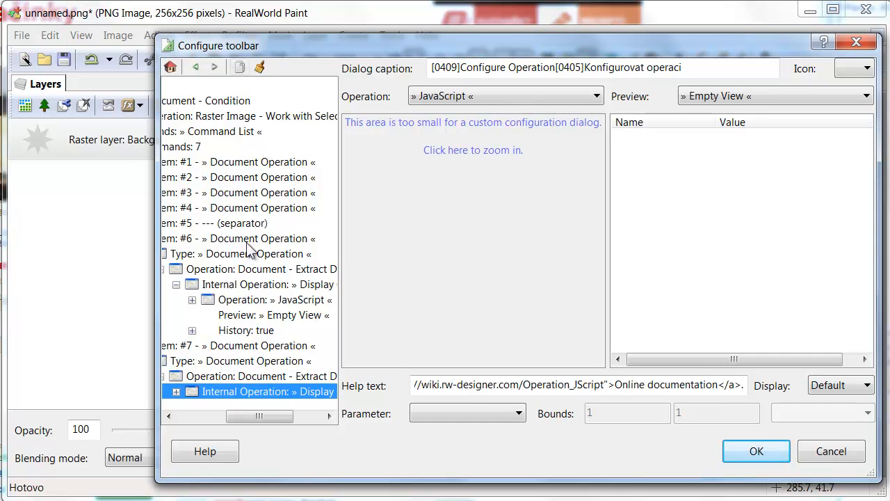
# Step: Change #7's Operation to Display Configuration, paste the JavaScript operation inside, and save
pyautogui.click(224, 363)
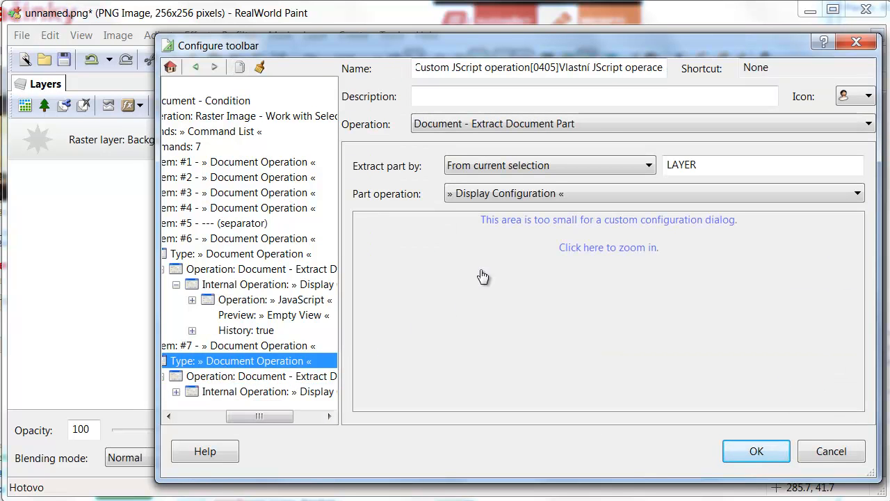
pyautogui.click(586, 124)
pyautogui.scroll(3, 581, 182)
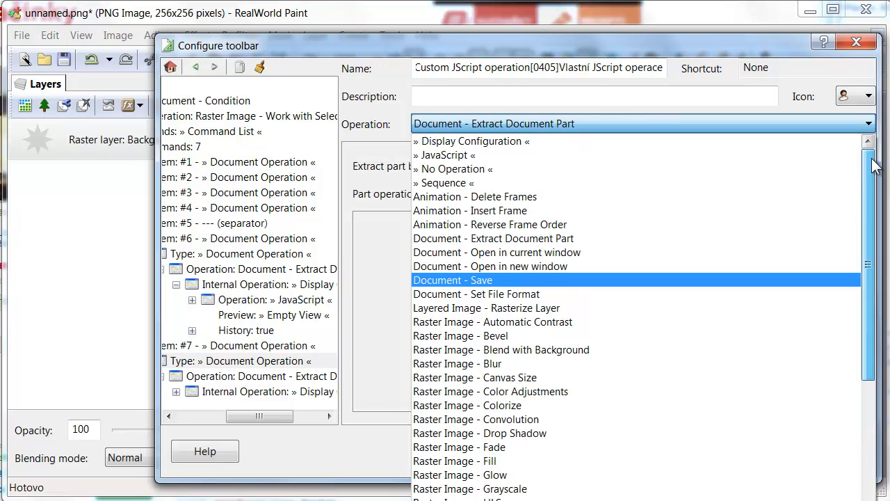
pyautogui.click(550, 142)
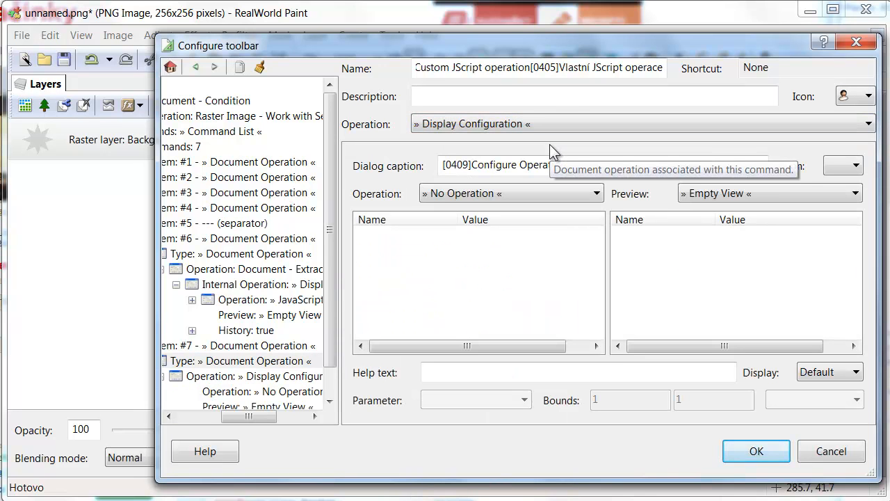
pyautogui.click(243, 377)
pyautogui.click(259, 67)
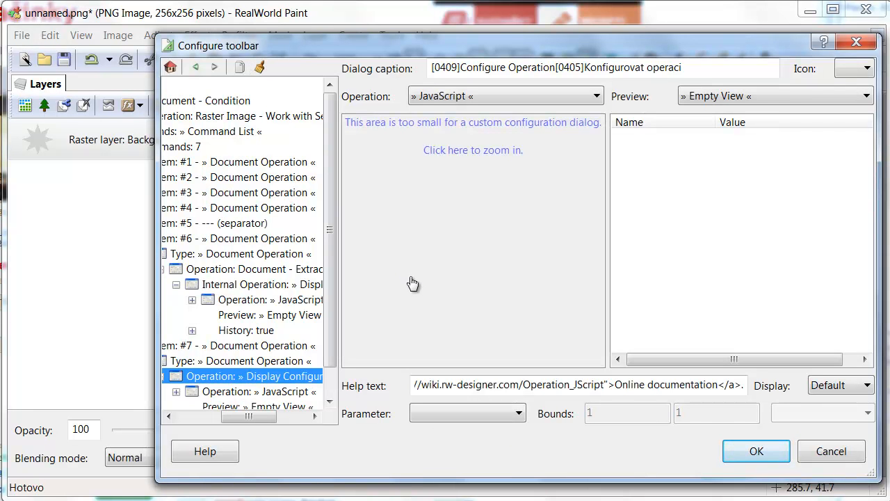
pyautogui.click(746, 452)
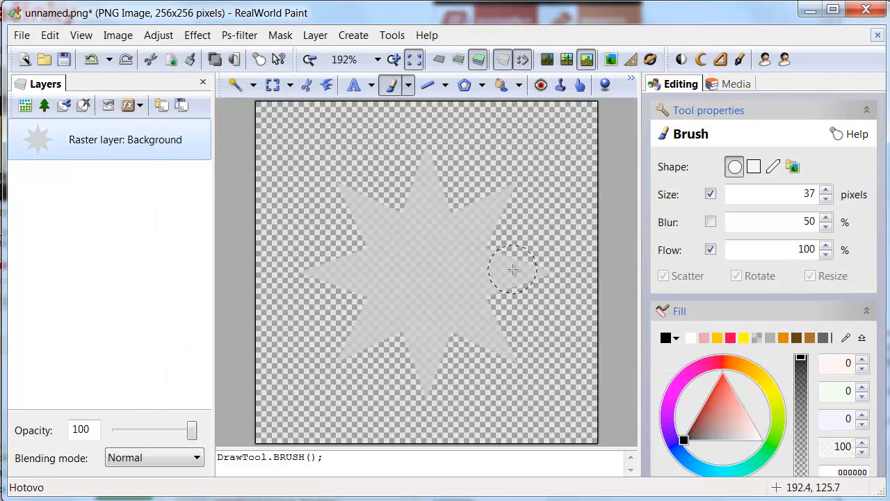
# Step: Run the new command to draw a 5-pointed gray star, then undo it
pyautogui.click(785, 60)
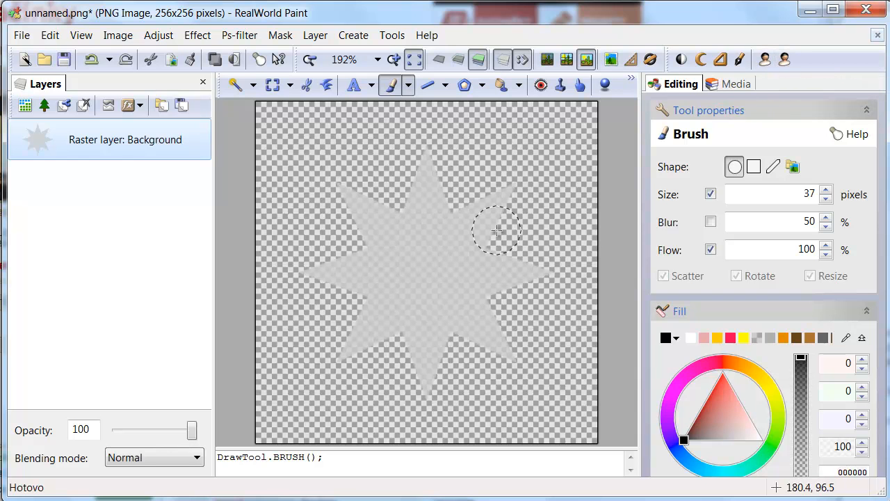
pyautogui.click(784, 60)
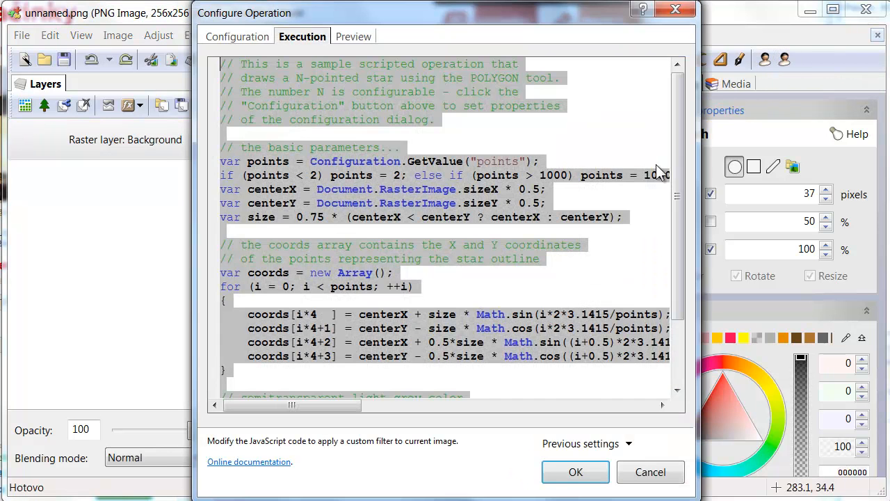
pyautogui.click(571, 475)
pyautogui.click(534, 339)
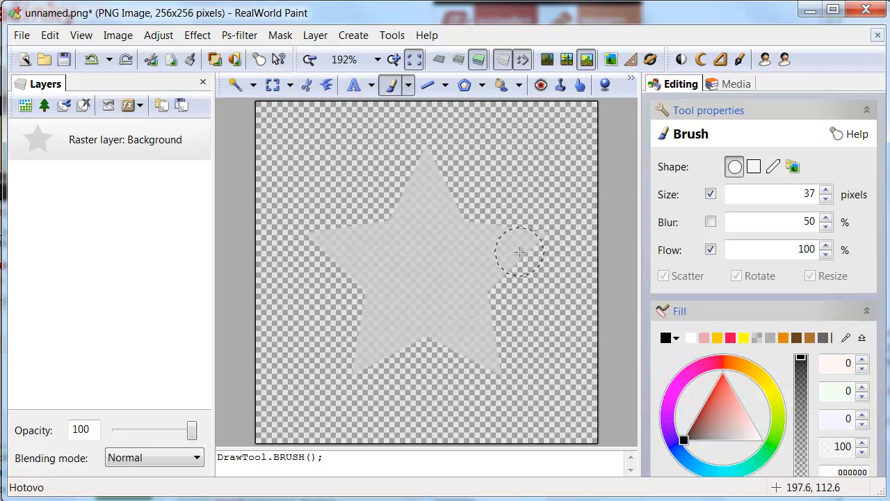
pyautogui.hotkey('ctrl', 'z')
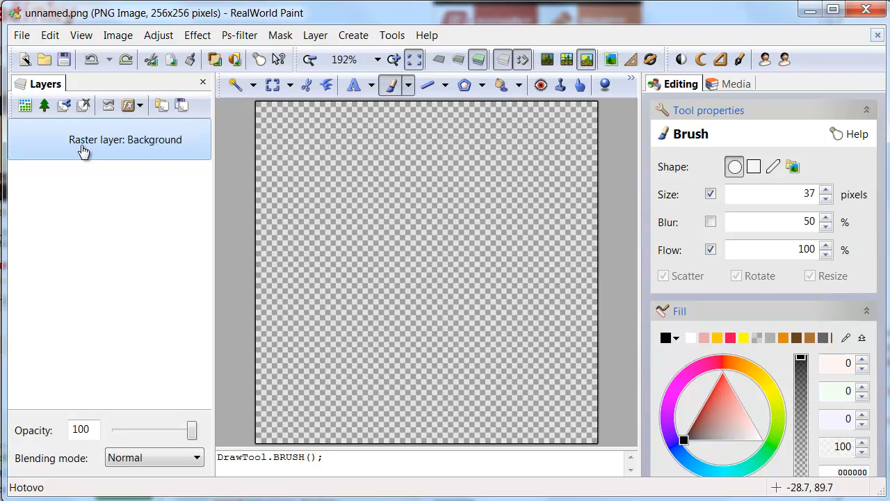
# Step: Add a raster layer, select Background, draw a 5-pointed star, and undo it
pyautogui.click(25, 105)
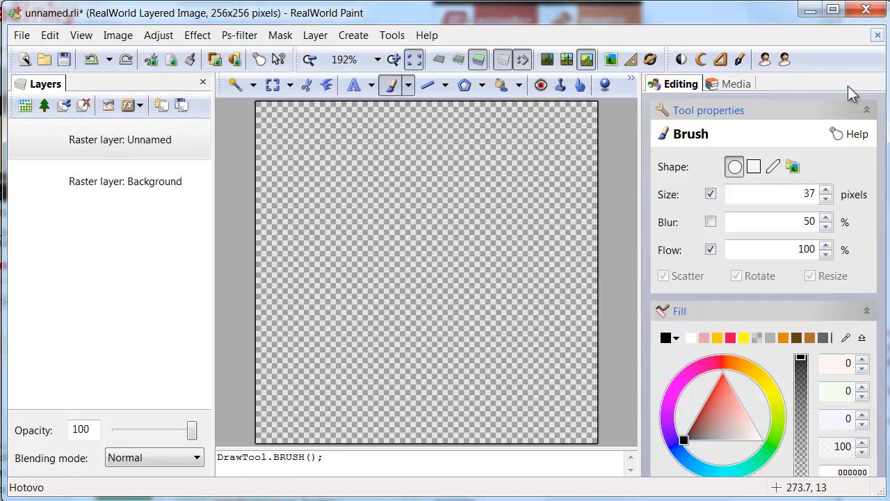
pyautogui.click(91, 179)
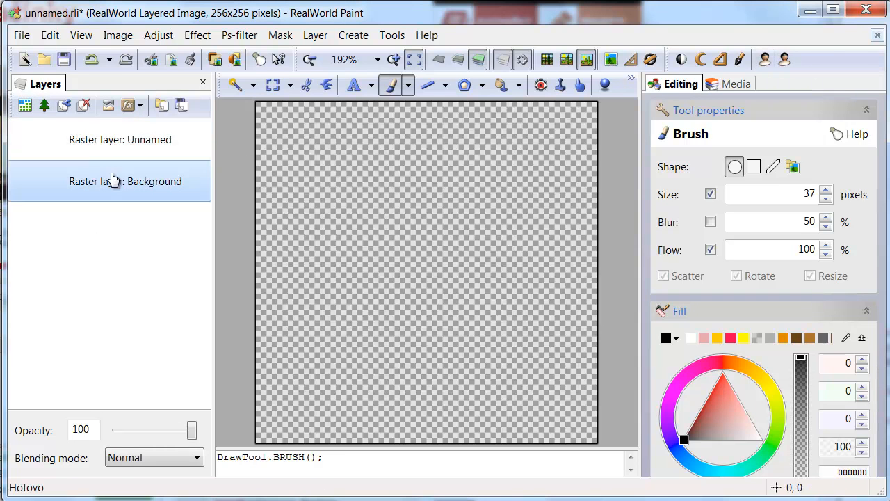
pyautogui.click(765, 59)
pyautogui.click(575, 470)
pyautogui.click(530, 349)
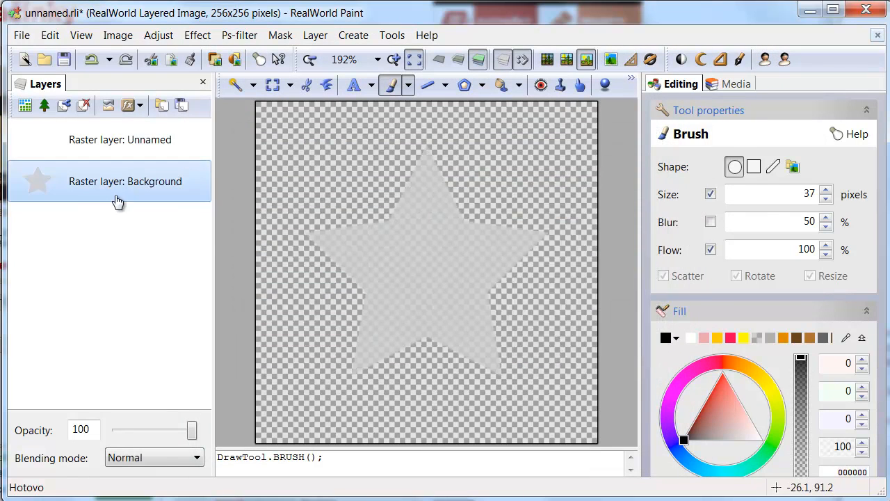
pyautogui.hotkey('ctrl', 'z')
# Step: Run the star command again and dismiss the Document.RasterImage.sizeX is null error
pyautogui.click(785, 60)
pyautogui.click(573, 470)
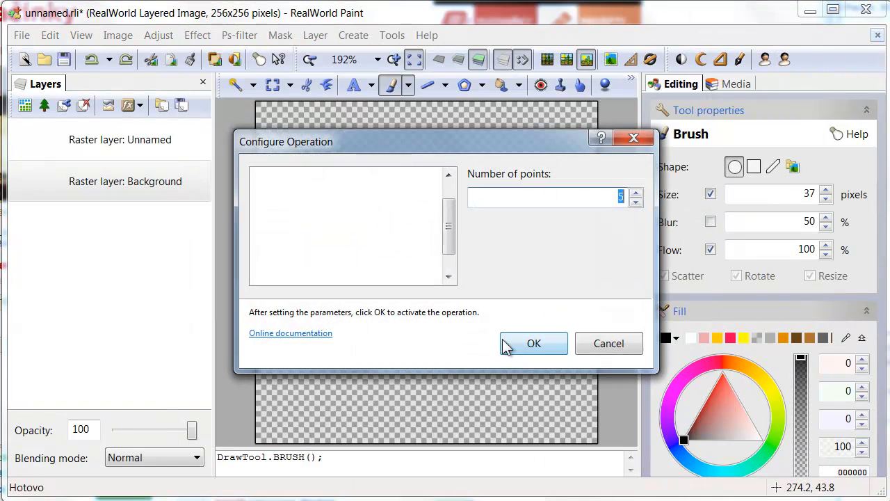
pyautogui.click(536, 345)
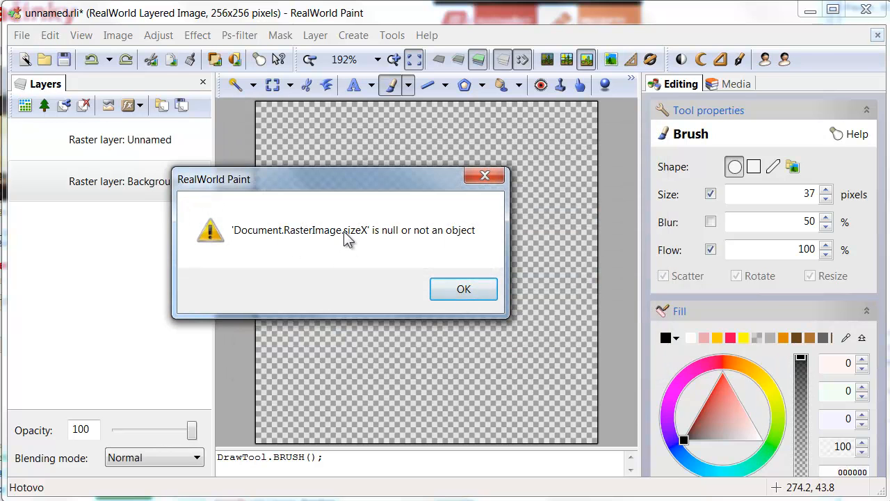
pyautogui.click(466, 292)
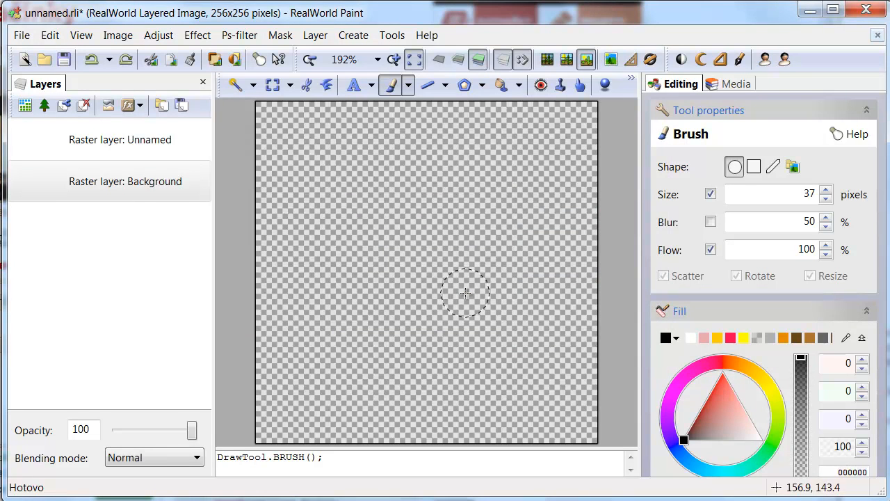
# Step: Add a Document.LayeredImage line above the parameters comment in the star script
pyautogui.click(782, 60)
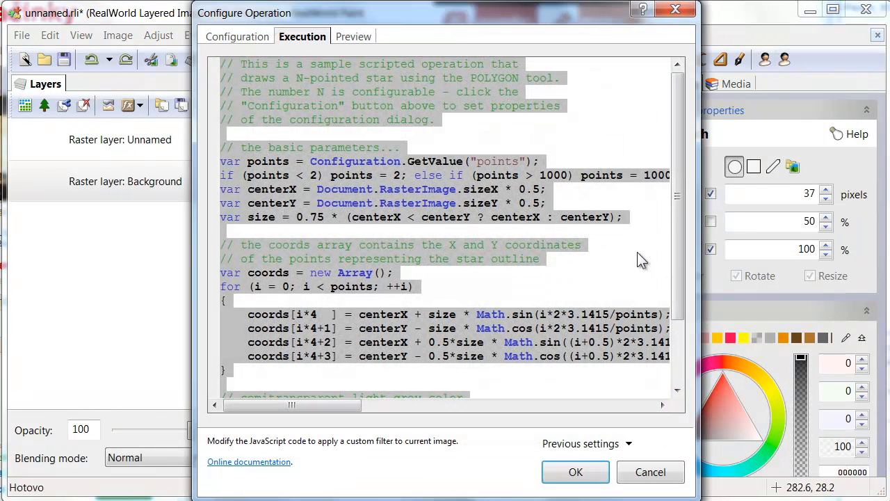
pyautogui.moveTo(680, 198); pyautogui.dragTo(678, 179)
pyautogui.click(441, 202)
pyautogui.moveTo(458, 189); pyautogui.dragTo(318, 191)
pyautogui.hotkey('ctrl', 'c')
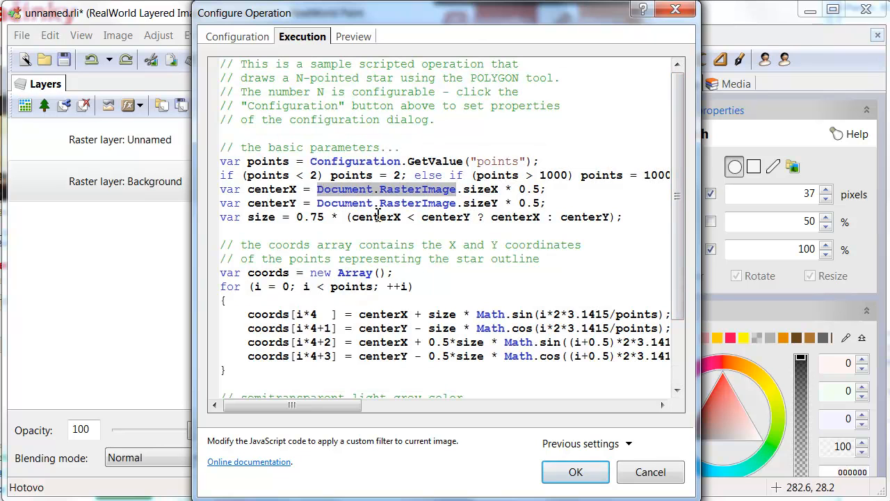
pyautogui.press('Up')
pyautogui.press('Up')
pyautogui.press('Up')
pyautogui.press('Return')
pyautogui.hotkey('ctrl', 'v')
pyautogui.press('Return')
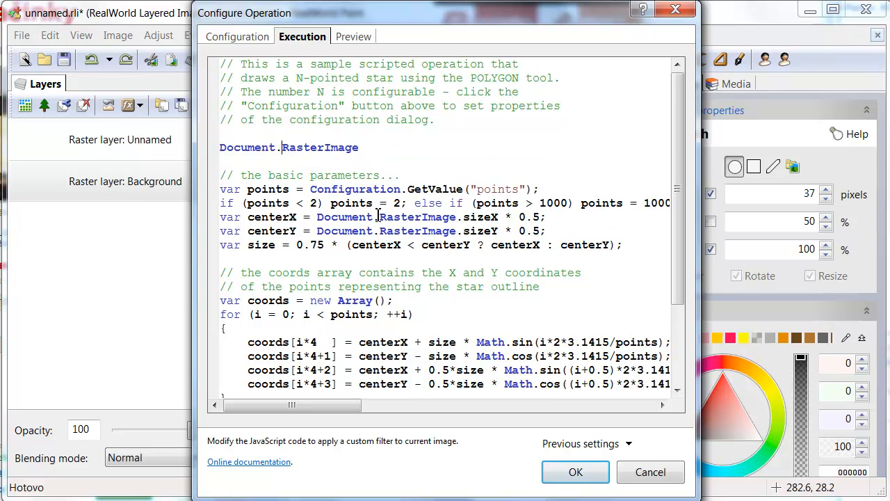
pyautogui.write('Layered')
pyautogui.press('Delete')
pyautogui.press('Delete')
pyautogui.press('Delete')
pyautogui.press('Delete')
pyautogui.press('Delete')
pyautogui.press('Delete')
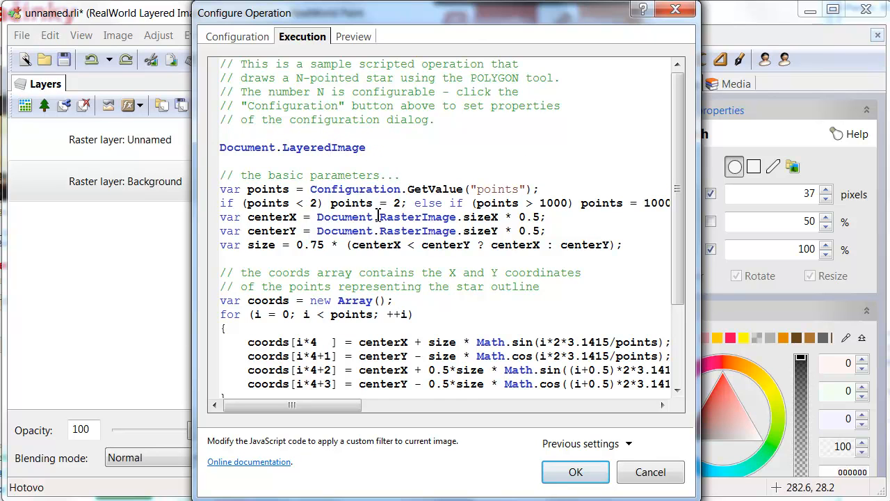
# Step: Make it 'var li = Document.LayeredImage' and add 'var layer0 = li.GetLayer(0)'
pyautogui.press('Home')
pyautogui.write('var li =')
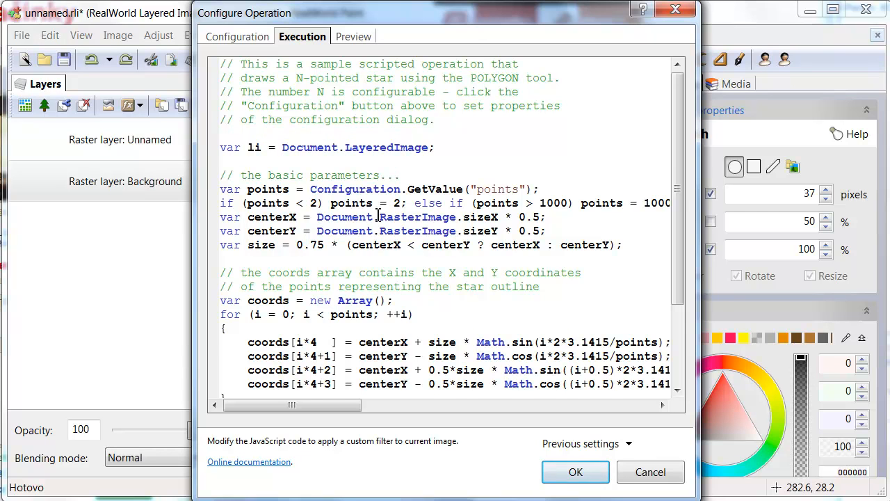
pyautogui.press('Return')
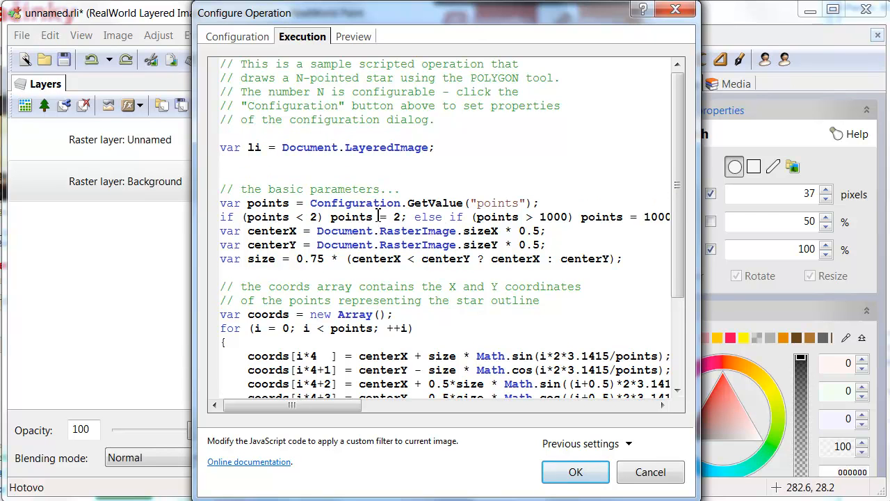
pyautogui.write('var layer0 = li.GetLayer(0);')
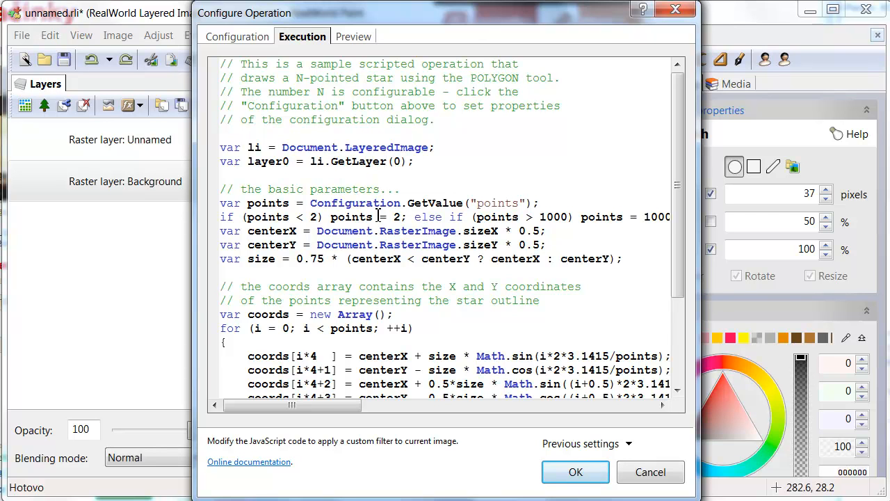
# Step: Replace Document with layer0 on the centerX line and POLYGON call, then draw the star
pyautogui.hotkey('ctrl', 'shift', 'Right')
pyautogui.hotkey('ctrl', 'c')
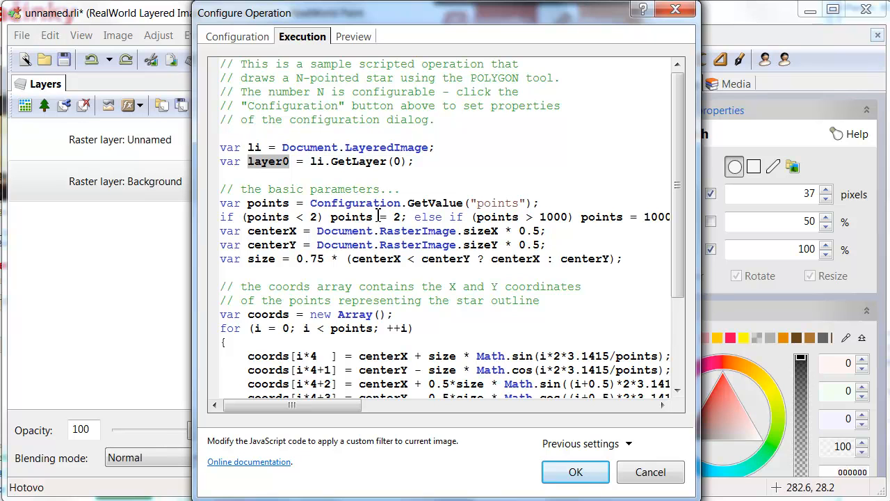
pyautogui.moveTo(318, 231)
pyautogui.mouseDown()
pyautogui.moveTo(377, 231)
pyautogui.moveTo(318, 245)
pyautogui.mouseUp()
pyautogui.hotkey('ctrl', 'v')
pyautogui.hotkey('ctrl', 'v')
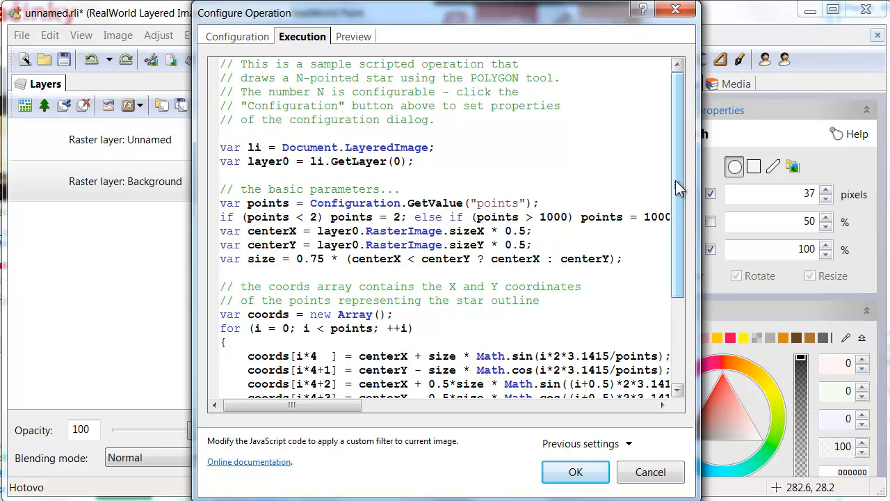
pyautogui.moveTo(679, 188); pyautogui.dragTo(679, 272)
pyautogui.doubleClick(357, 370)
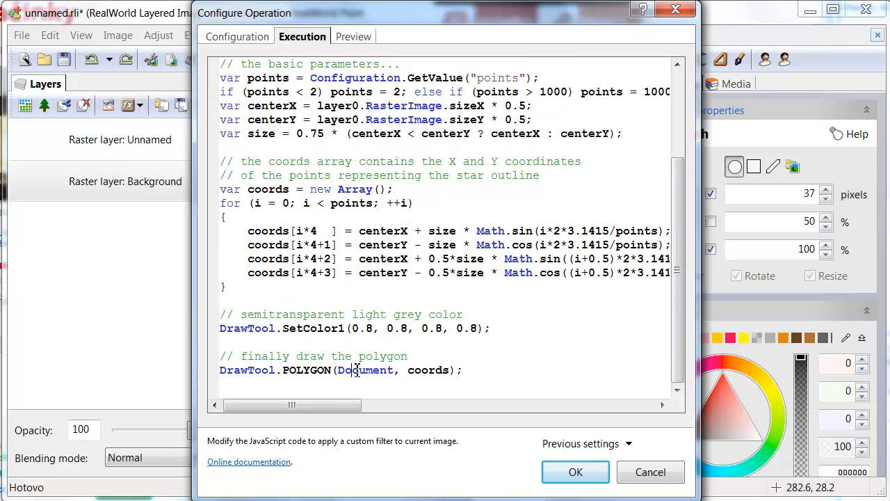
pyautogui.hotkey('ctrl', 'v')
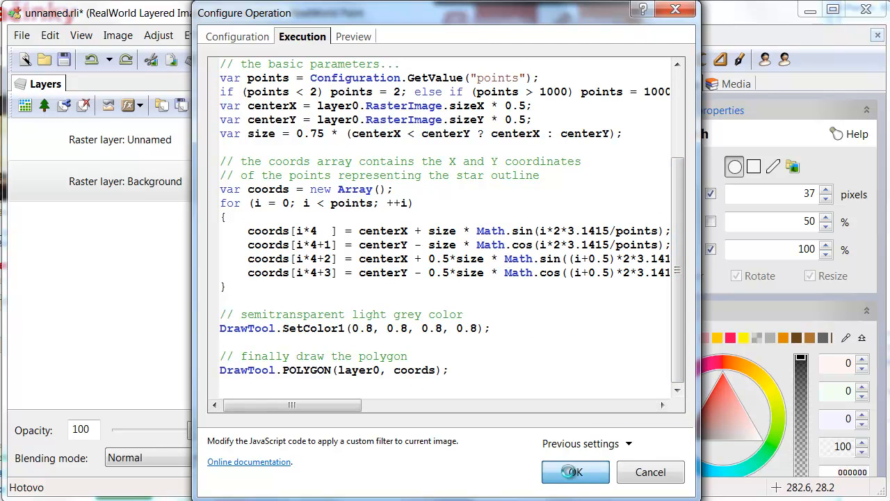
pyautogui.click(573, 475)
pyautogui.click(522, 294)
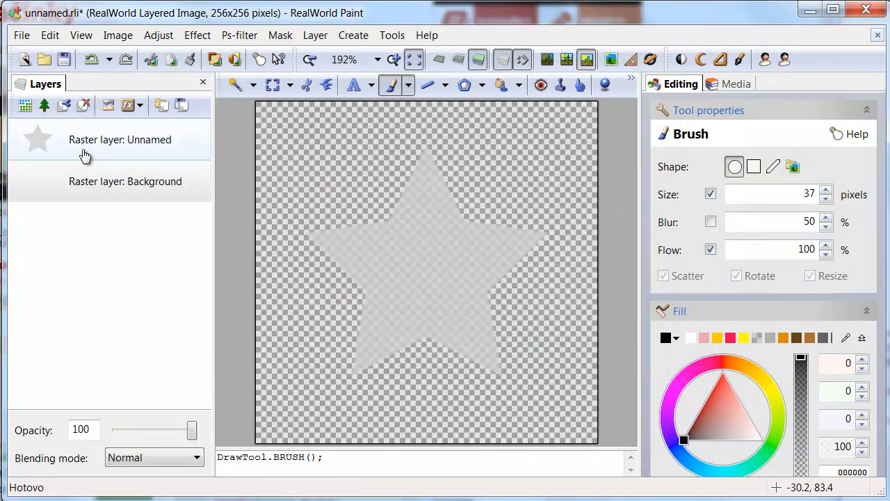
# Step: Undo the grey star on the Unnamed layer, reopen the star script's code, and open a new Chrome tab
pyautogui.click(37, 136)
pyautogui.hotkey('ctrl', 'z')
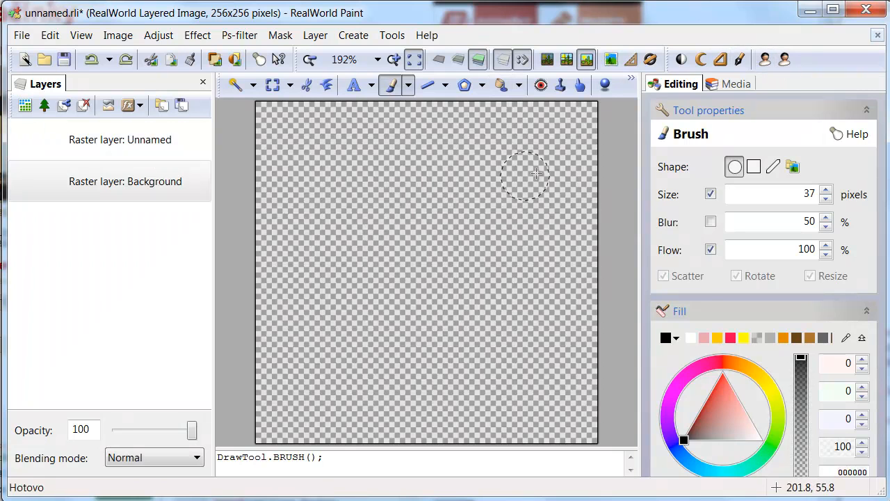
pyautogui.click(785, 60)
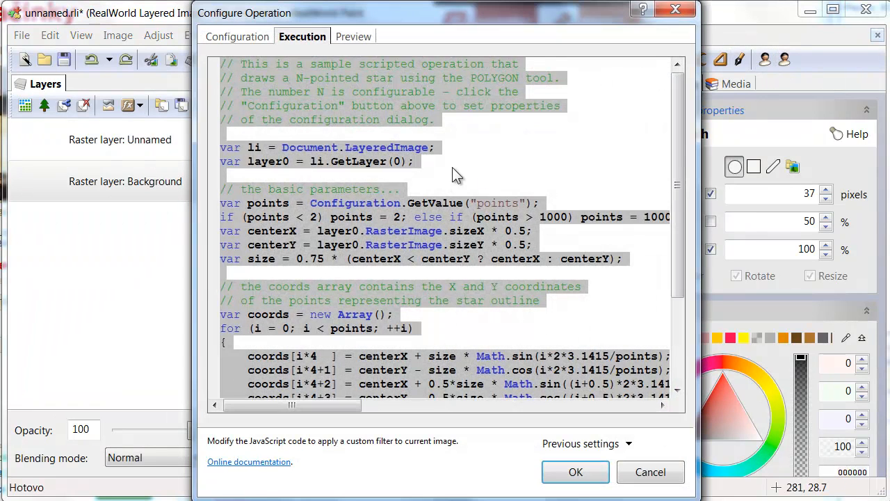
pyautogui.click(431, 163)
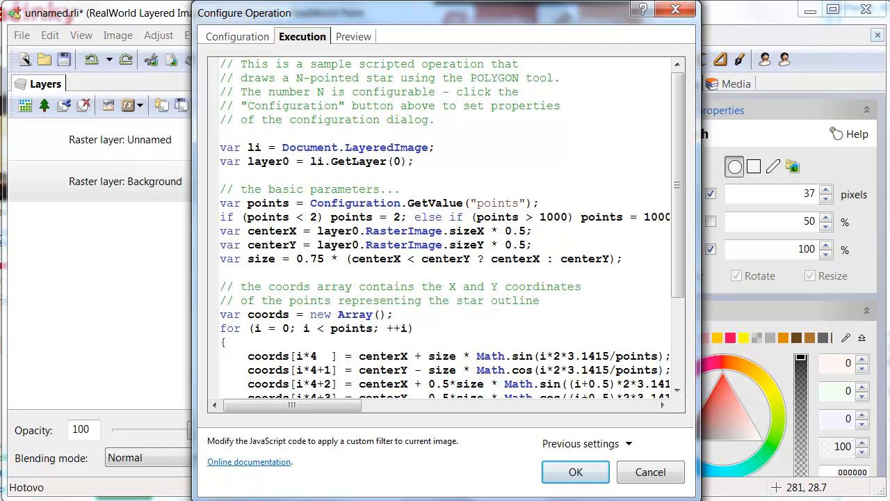
pyautogui.click(76, 500)
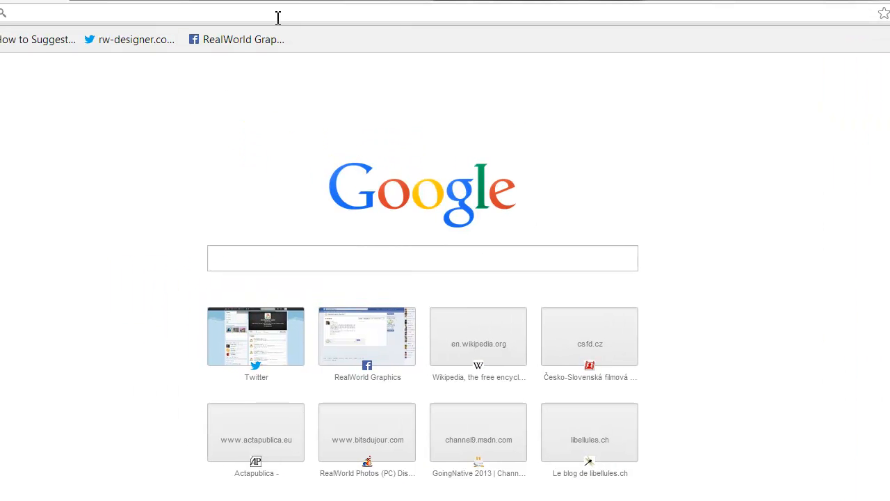
# Step: Go to rw-designer.com and search the site for 'layered'
pyautogui.write('rw-de')
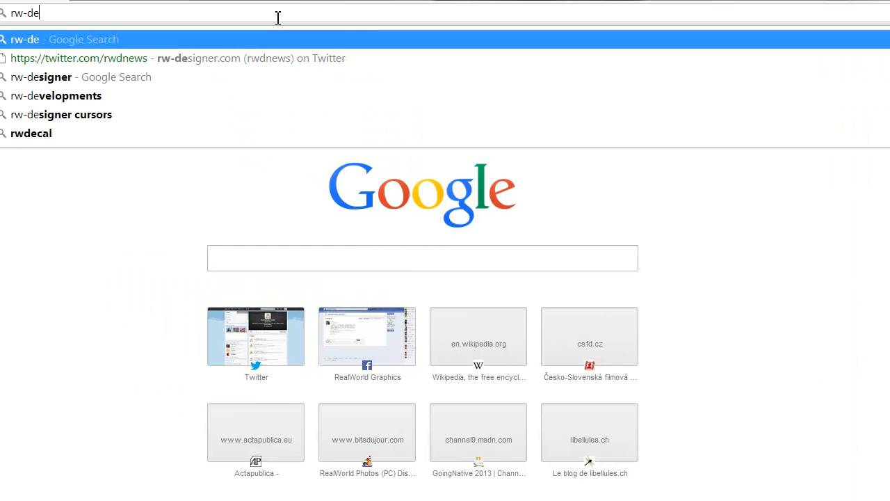
pyautogui.write('signer.com')
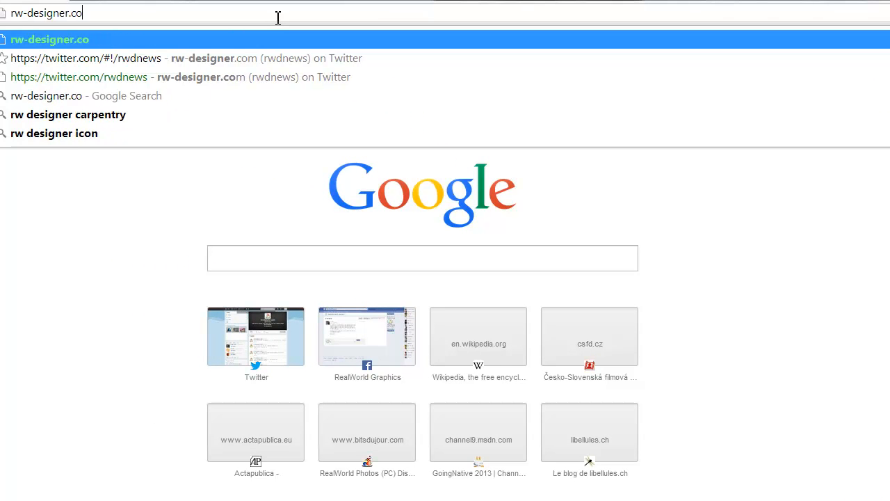
pyautogui.press('Return')
pyautogui.click(721, 59)
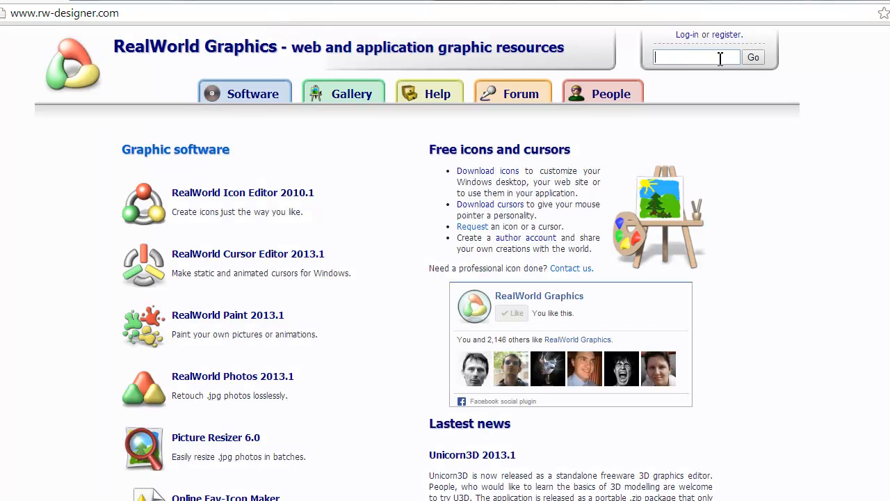
pyautogui.write('layered')
pyautogui.press('Return')
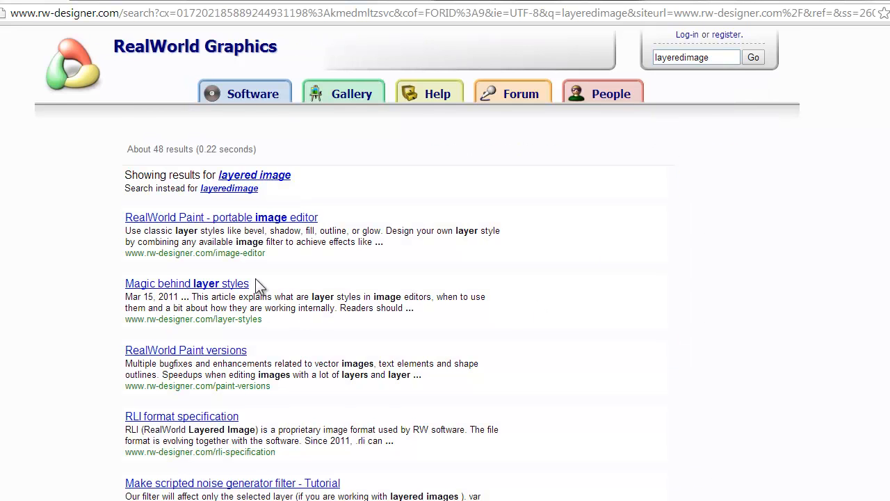
# Step: Search exactly for layeredimage, open the JScript LayeredImage reference, and highlight the CreateLayer description
pyautogui.scroll(-1, 256, 285)
pyautogui.click(226, 118)
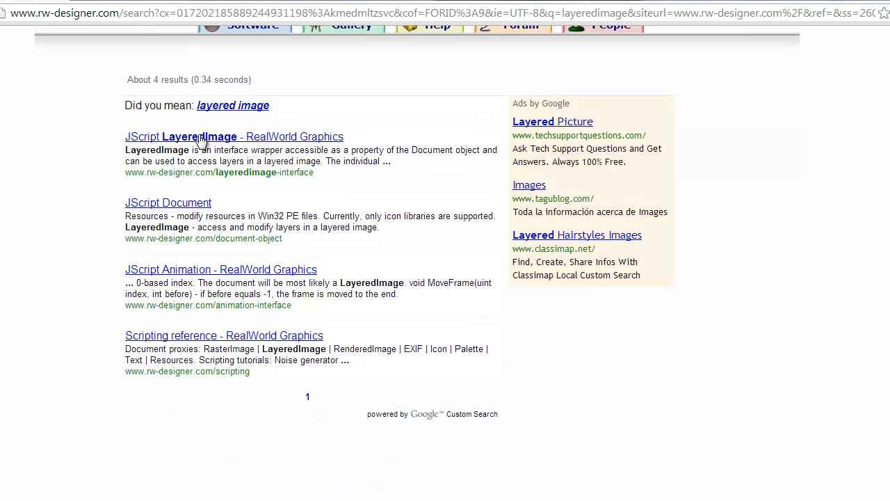
pyautogui.click(227, 143)
pyautogui.scroll(-1, 398, 305)
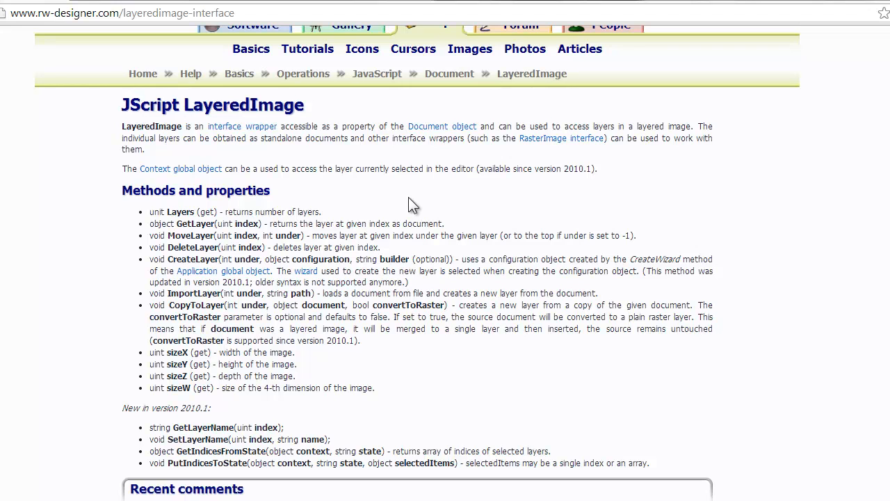
pyautogui.moveTo(168, 259); pyautogui.dragTo(355, 261)
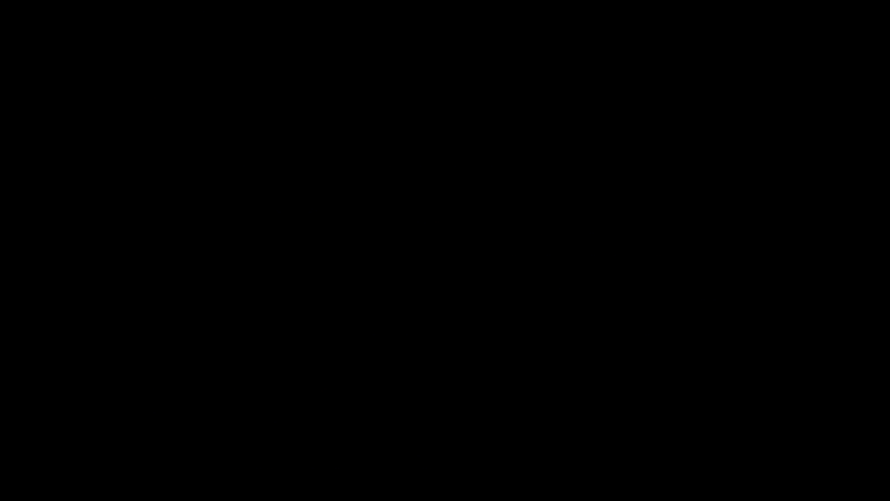